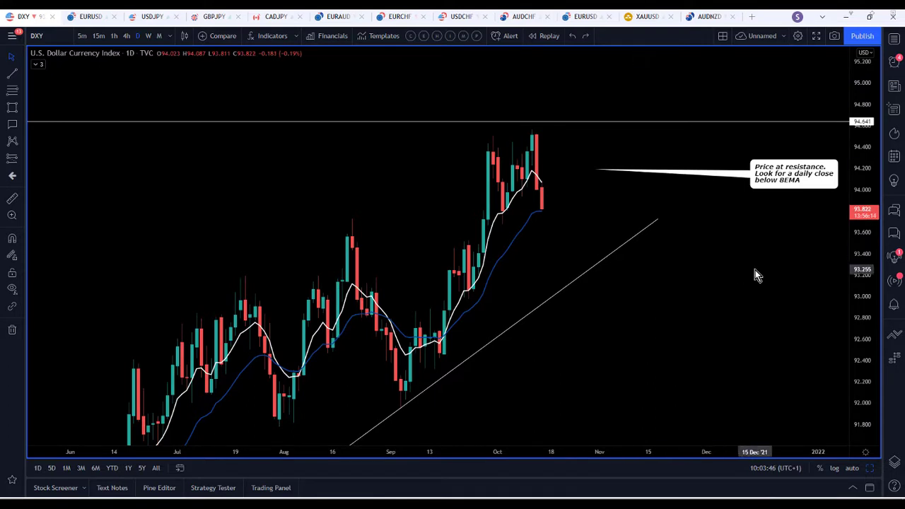
Examine the dollar index daily chart, then enlarge the weekly chart from the four-chart layout to inspect its recent highs.
left_click_drag(758, 251, 735, 249)
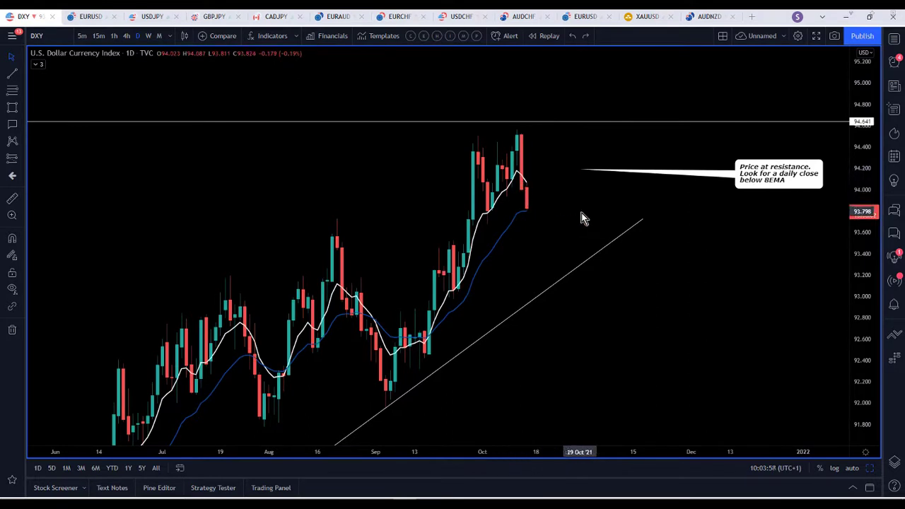
left_click_drag(580, 207, 615, 197)
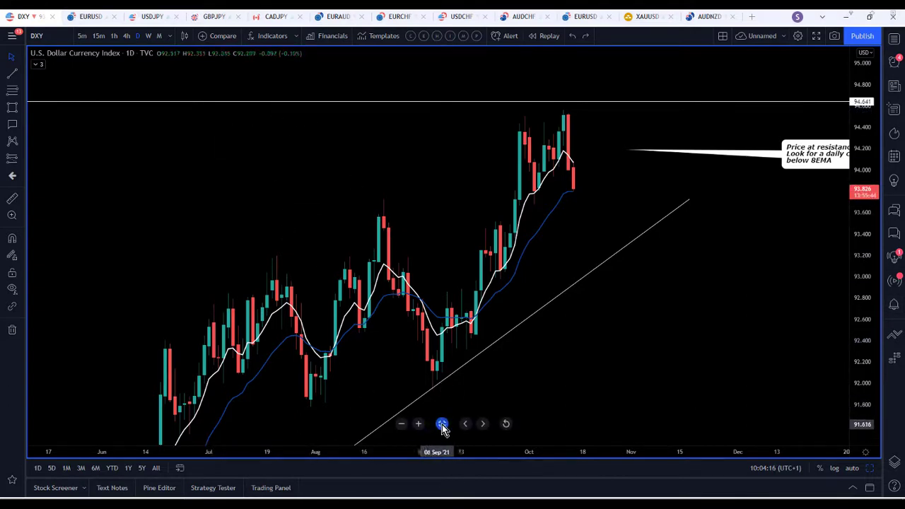
left_click(442, 424)
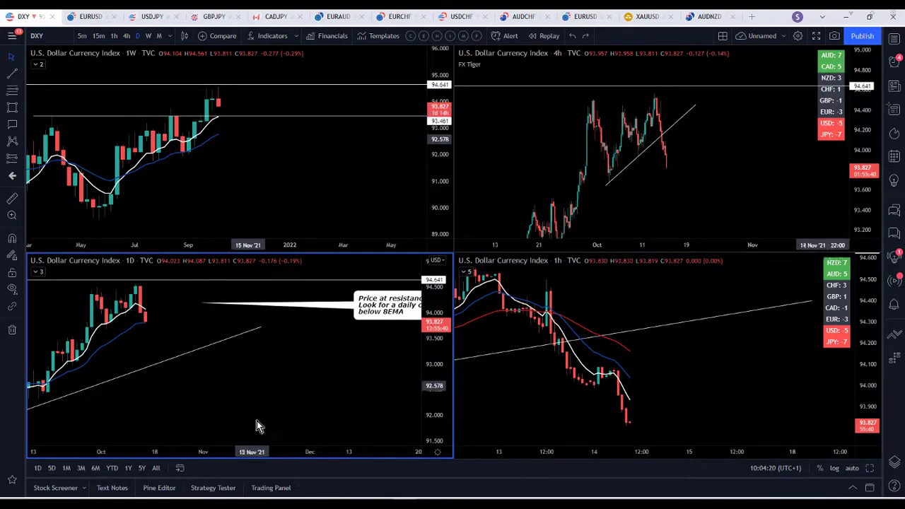
left_click(229, 424)
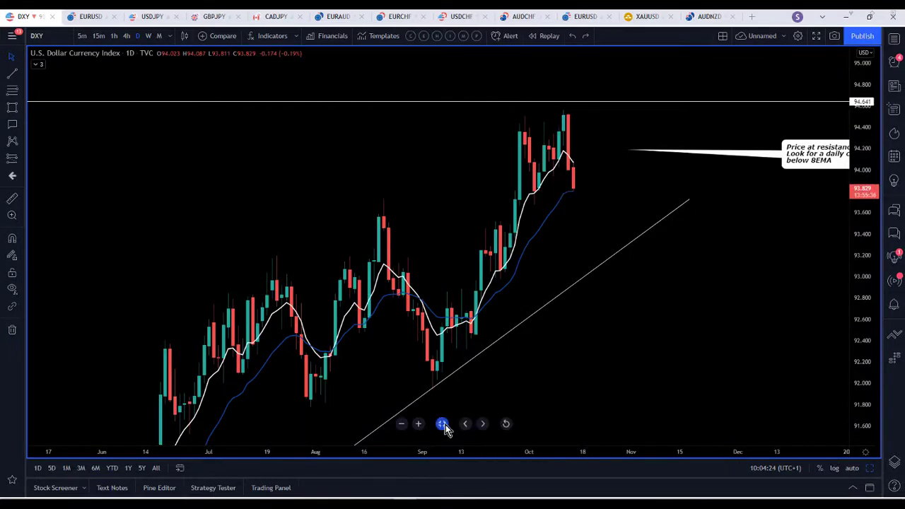
left_click(445, 424)
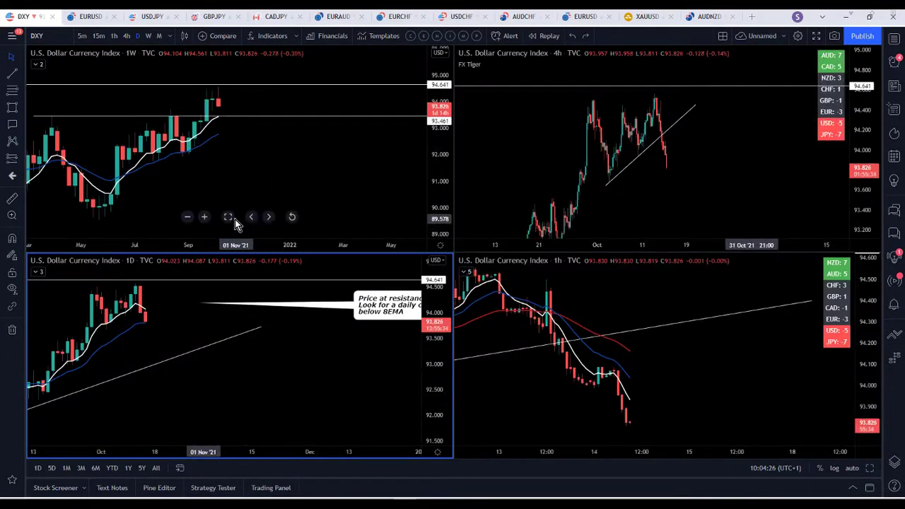
left_click(235, 220)
left_click(228, 217)
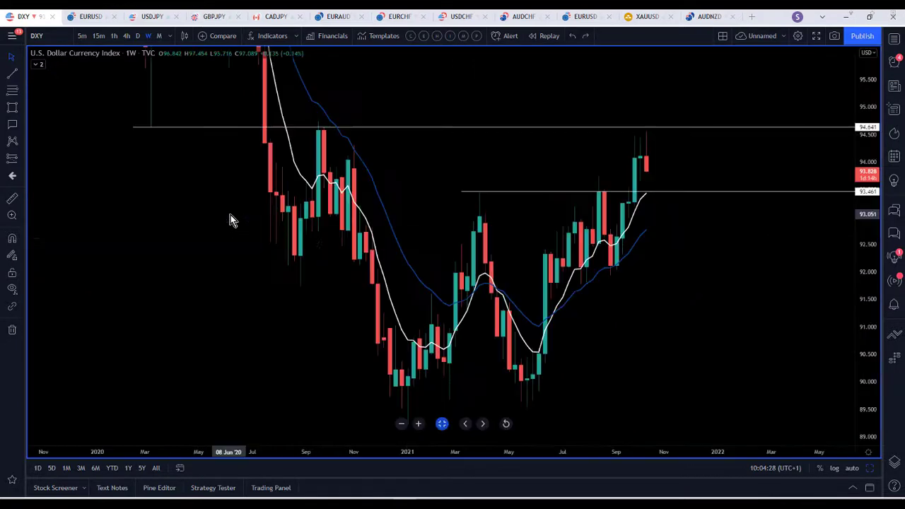
left_click_drag(696, 302, 674, 303)
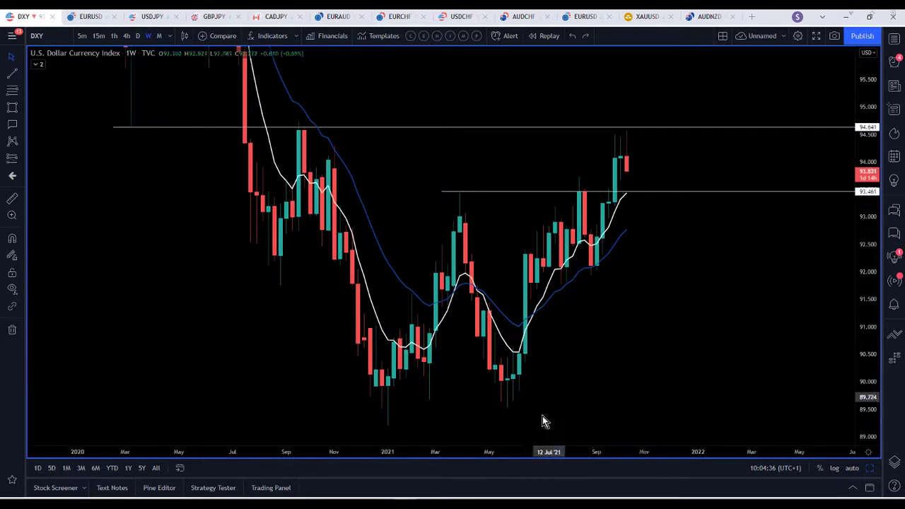
Switch the enlarged dollar index chart to the daily timeframe with a stretched price scale, then bring up the EURUSD chart.
left_click(136, 36)
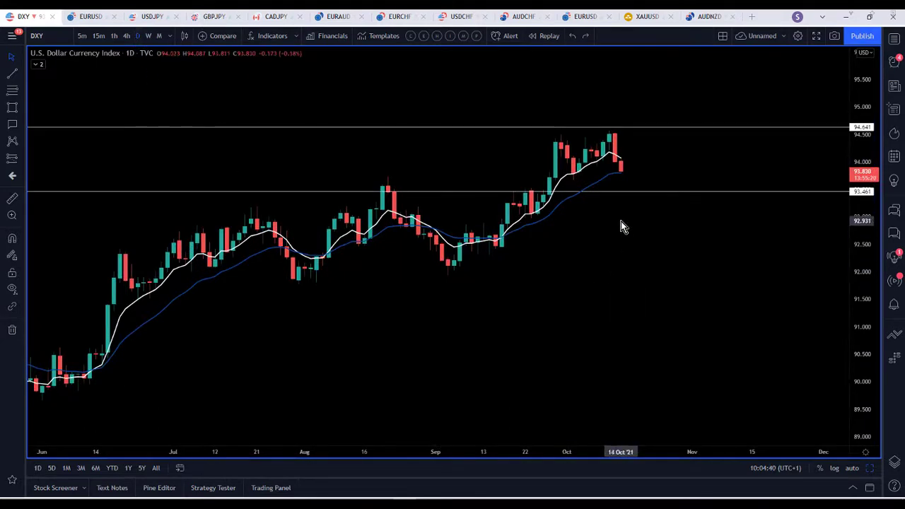
left_click_drag(860, 331, 780, 285)
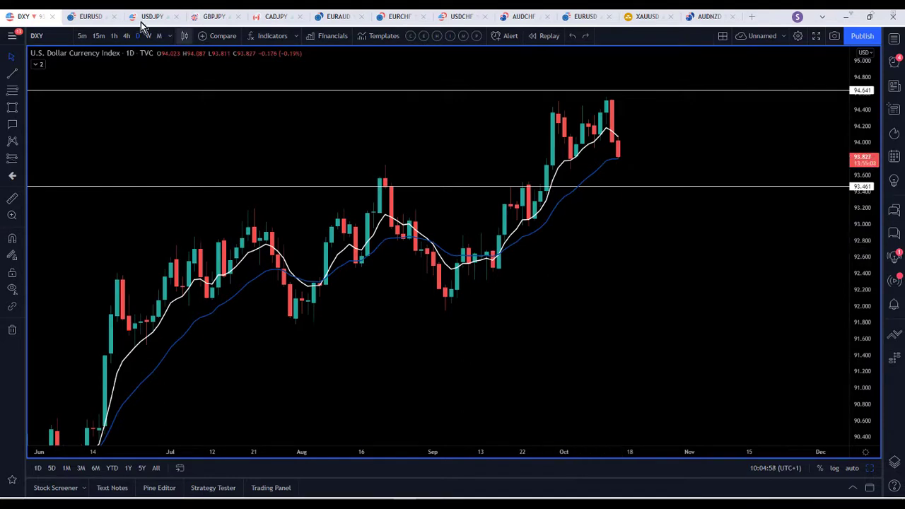
left_click(102, 19)
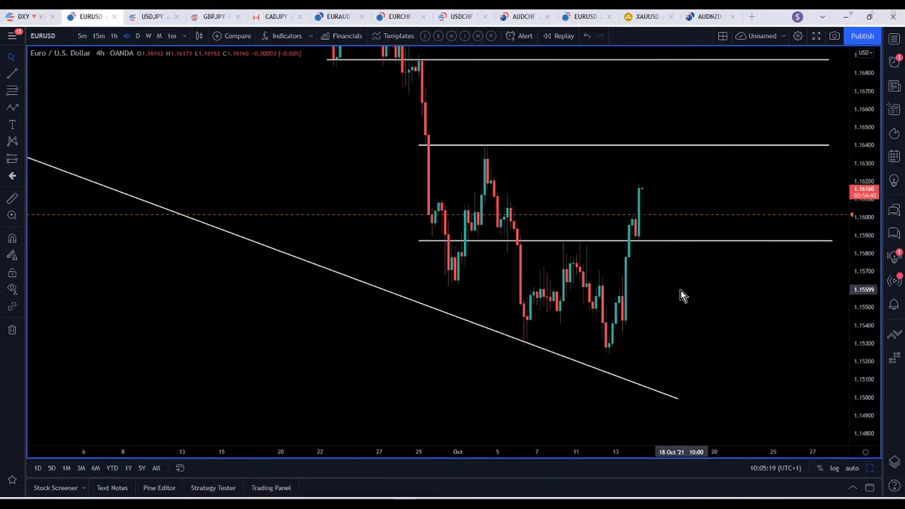
Draw a long position on the EURUSD 4-hour chart from 1.16013 with a 0.00183 stop and a 0.00371 target.
left_click(21, 160)
left_click(58, 158)
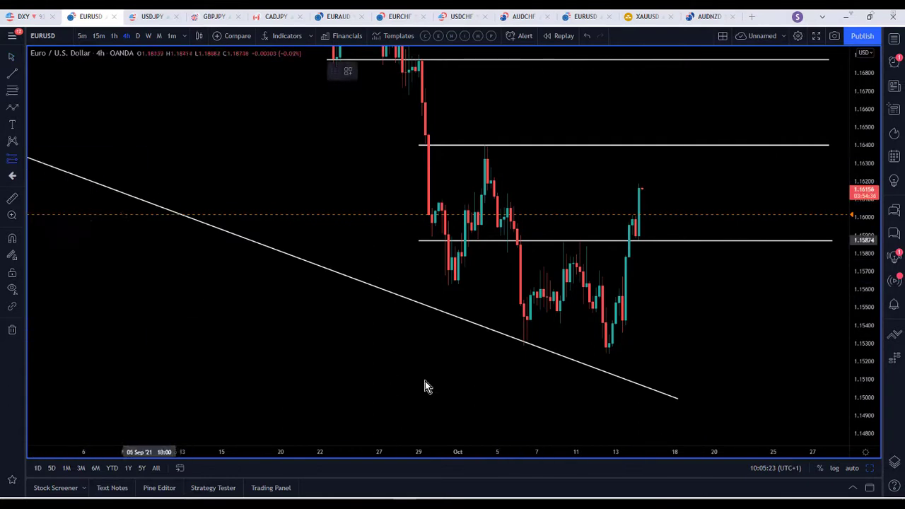
left_click(680, 215)
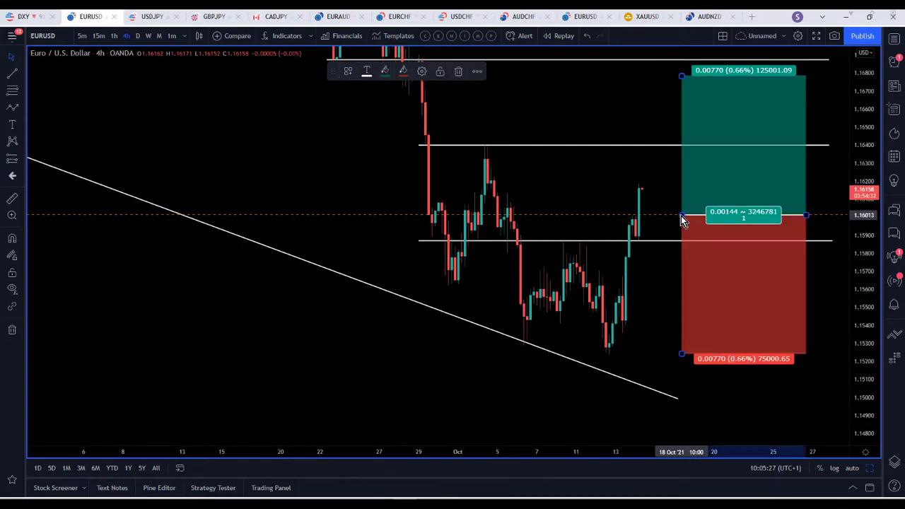
mouse_move(682, 353)
left_mouse_down()
mouse_move(699, 254)
mouse_move(698, 247)
mouse_move(682, 299)
mouse_move(691, 253)
mouse_move(683, 247)
left_mouse_up()
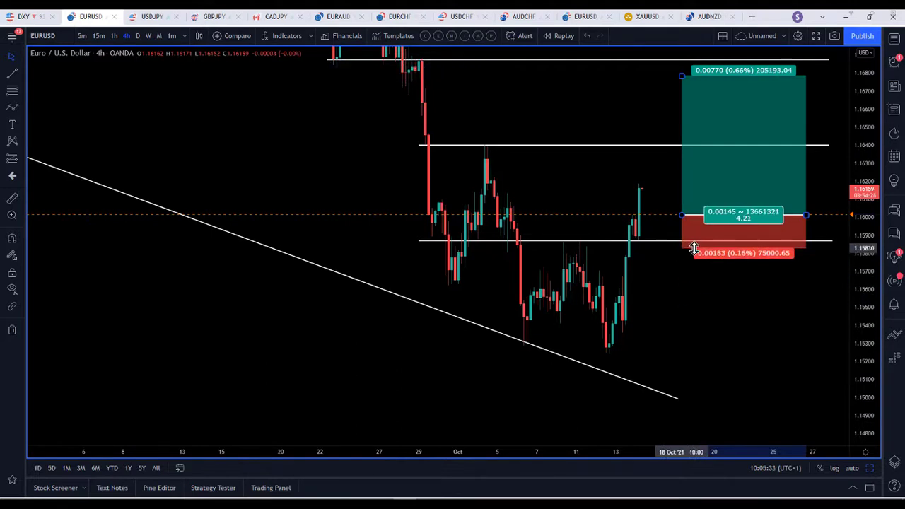
mouse_move(684, 73)
left_mouse_down()
mouse_move(689, 177)
mouse_move(682, 173)
left_mouse_up()
left_click(661, 152)
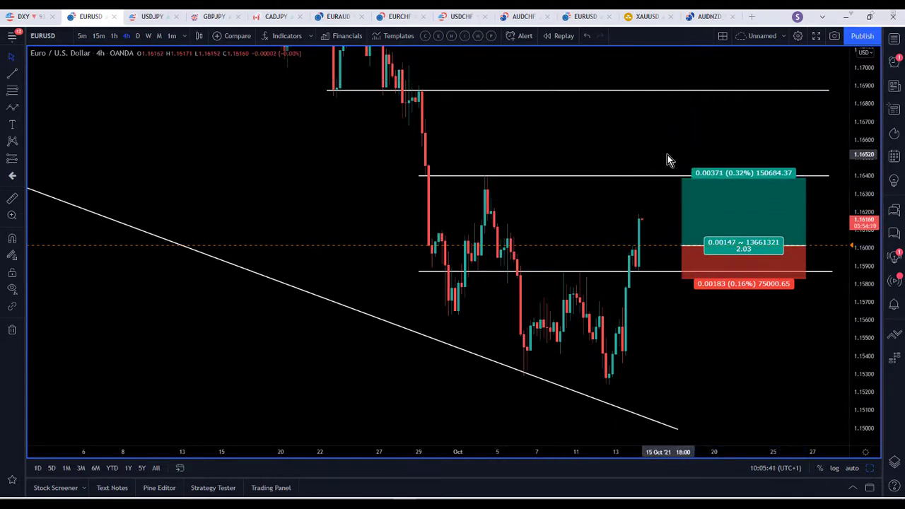
Remove the long position drawing from the EURUSD chart.
right_click(721, 236)
left_click(766, 393)
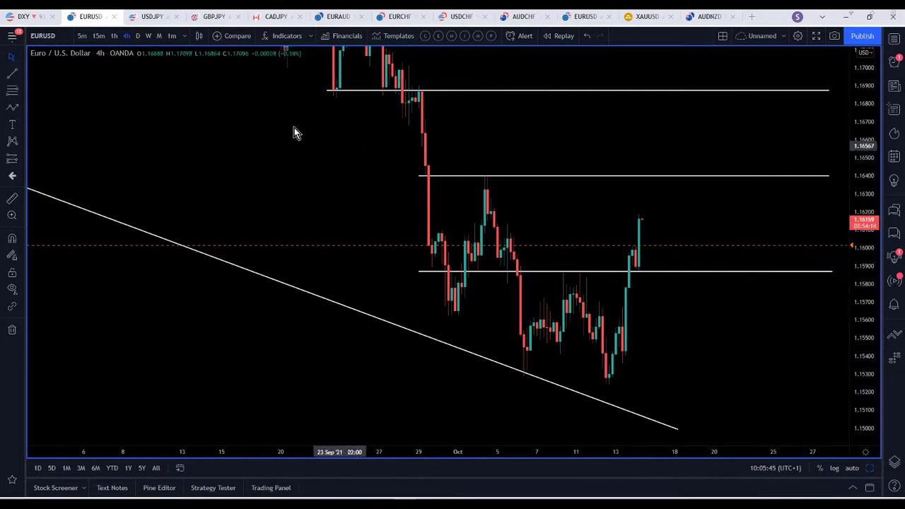
Switch EURUSD to the 1-hour timeframe and frame the recent rally together with the descending trendline below.
left_click(114, 36)
left_click_drag(874, 266, 781, 178)
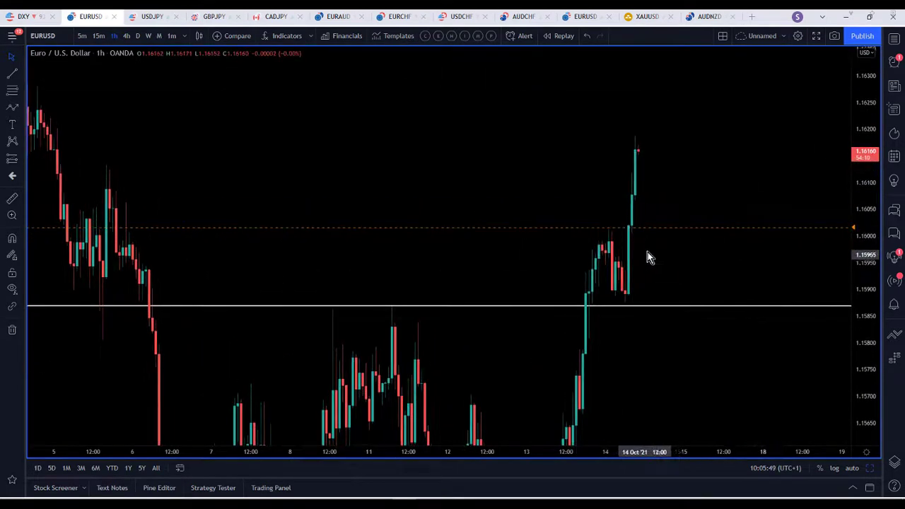
left_click_drag(645, 265, 684, 251)
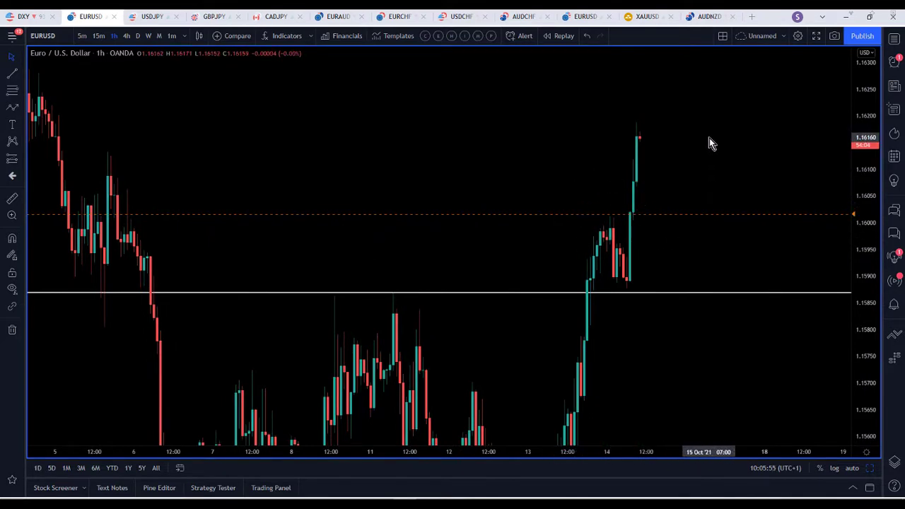
left_click_drag(867, 87, 859, 287)
left_click_drag(682, 357, 630, 304)
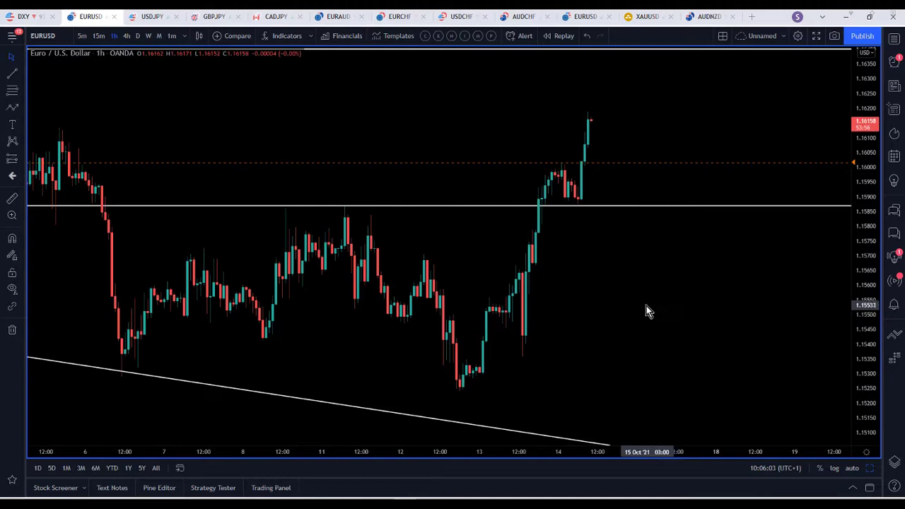
left_click_drag(638, 313, 665, 311)
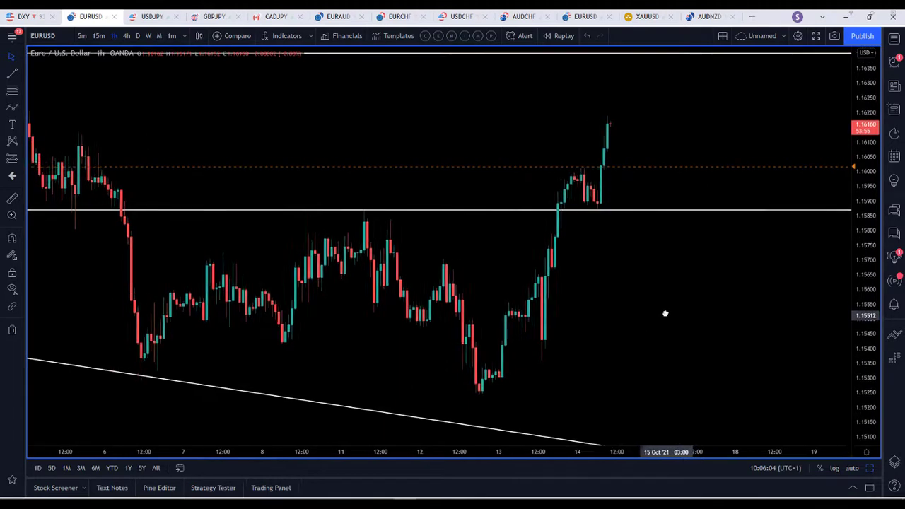
Overlay the moving-average template on the EURUSD hourly chart to examine the rally, then apply the template without averages.
left_click(465, 36)
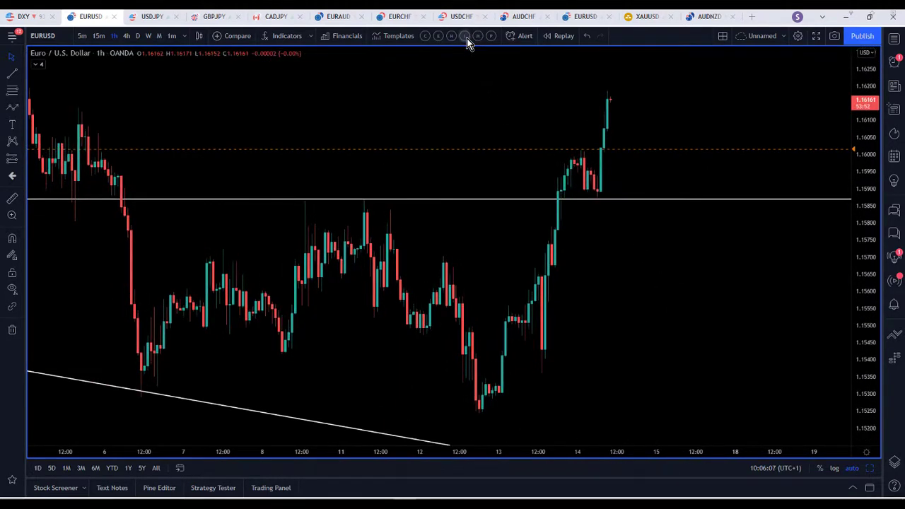
left_click_drag(873, 178, 873, 297)
left_click_drag(640, 298, 744, 314)
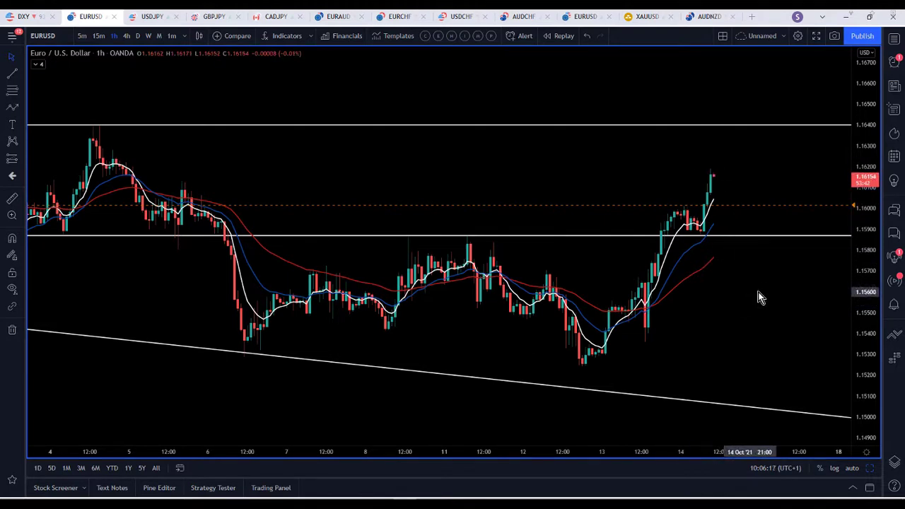
left_click_drag(759, 281, 744, 275)
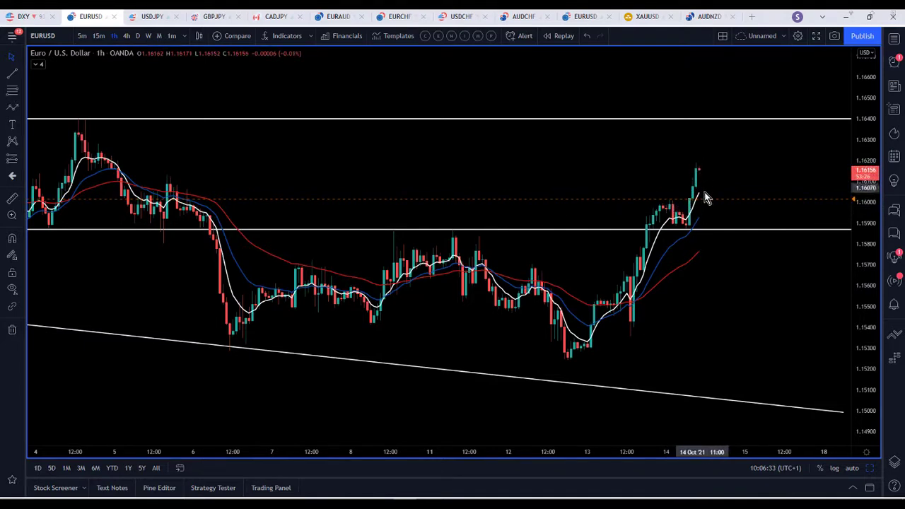
key("alt+a")
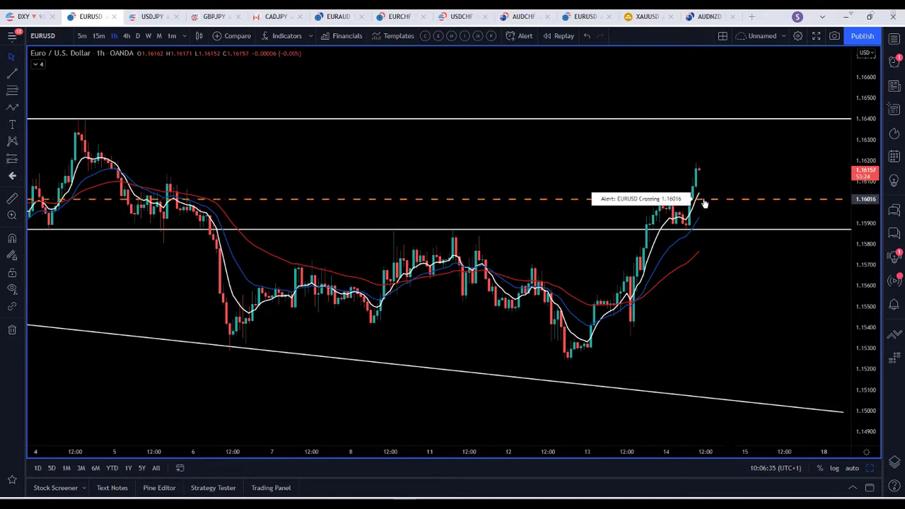
left_click(424, 36)
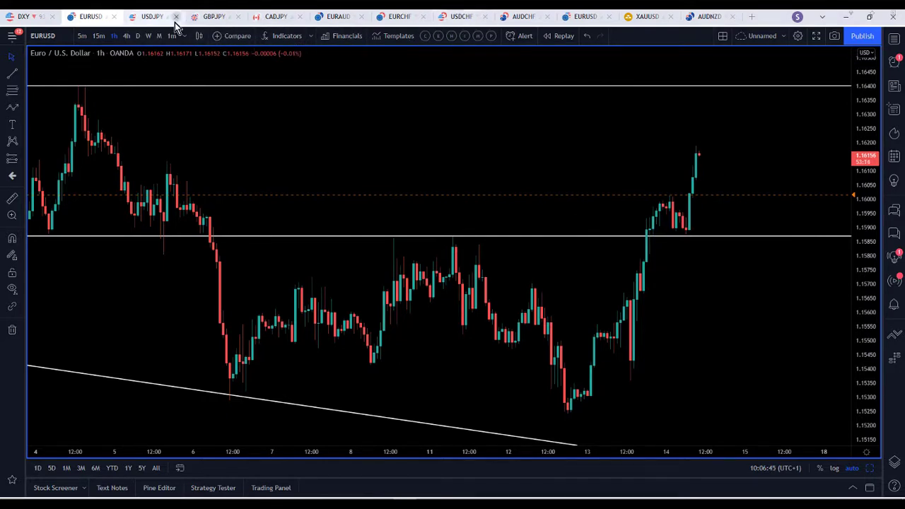
Glance at GBPJPY, then replace EURUSD with GBPUSD from the watchlist, hide the list and compress the price scale.
left_click(214, 17)
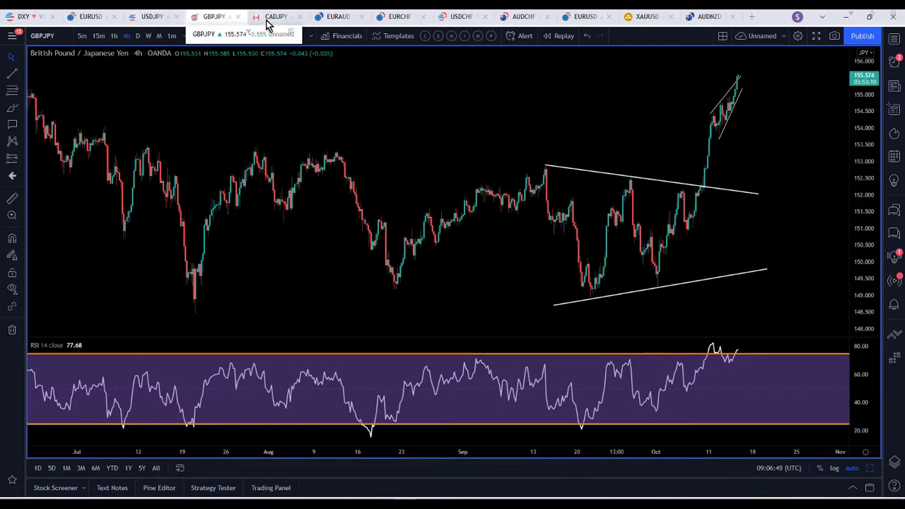
left_click(94, 17)
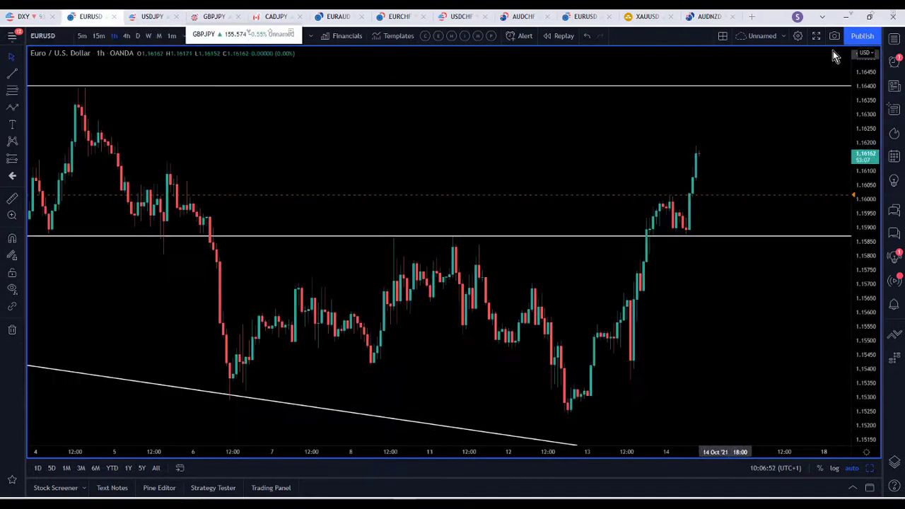
left_click(894, 43)
left_click(764, 132)
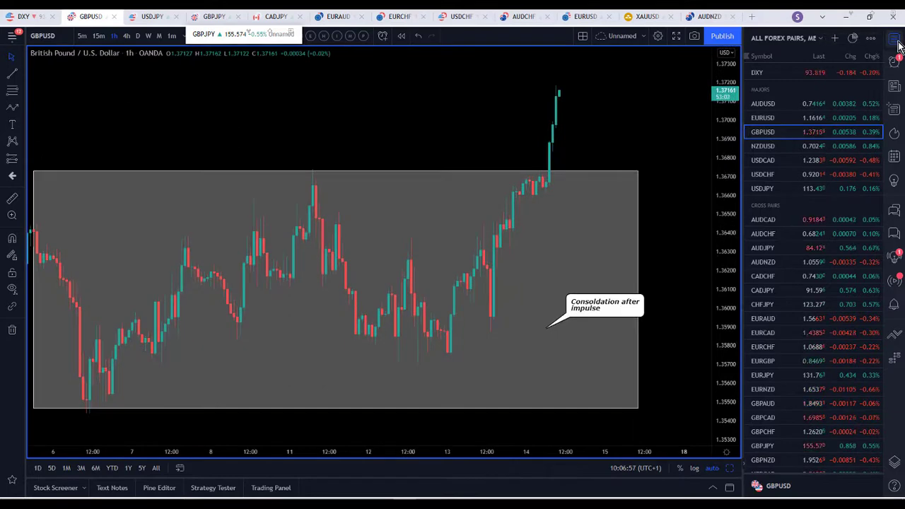
left_click(896, 40)
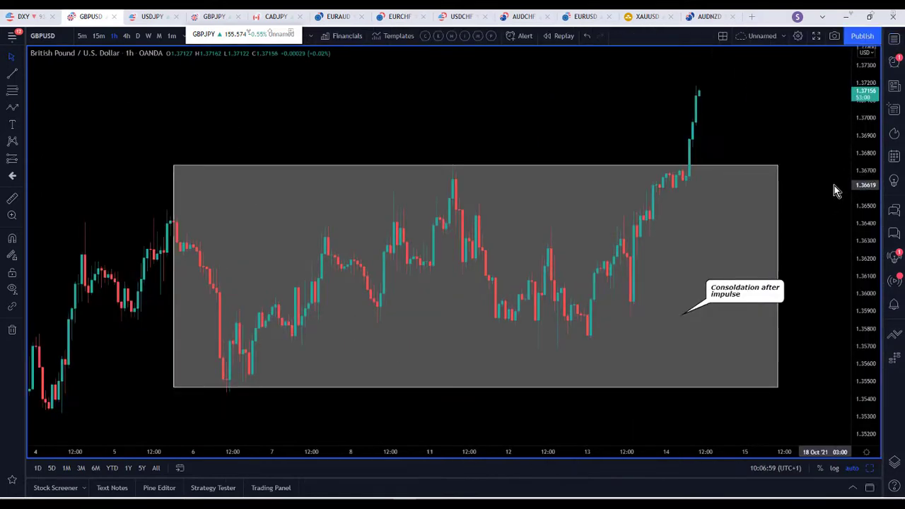
left_click_drag(856, 124, 862, 174)
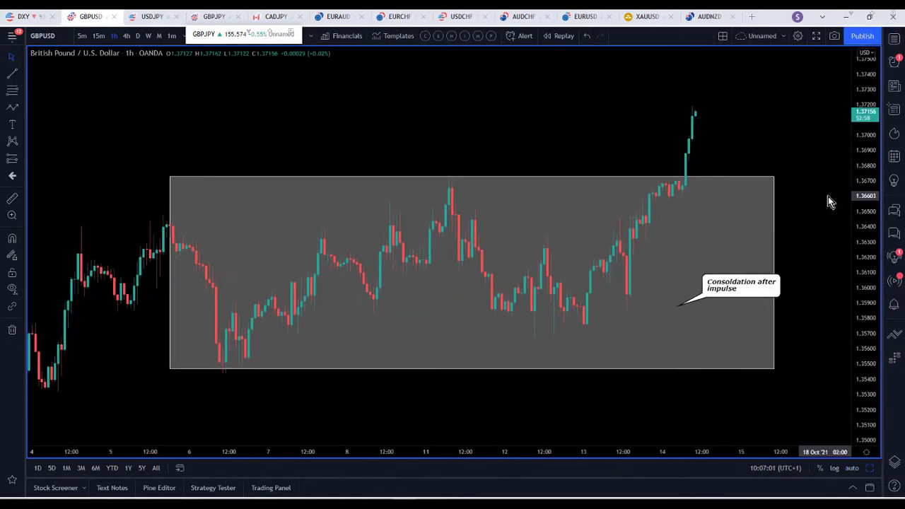
Switch GBPUSD to the 4-hour timeframe and extend the grey consolidation rectangle forward to about 19 October.
left_click(125, 36)
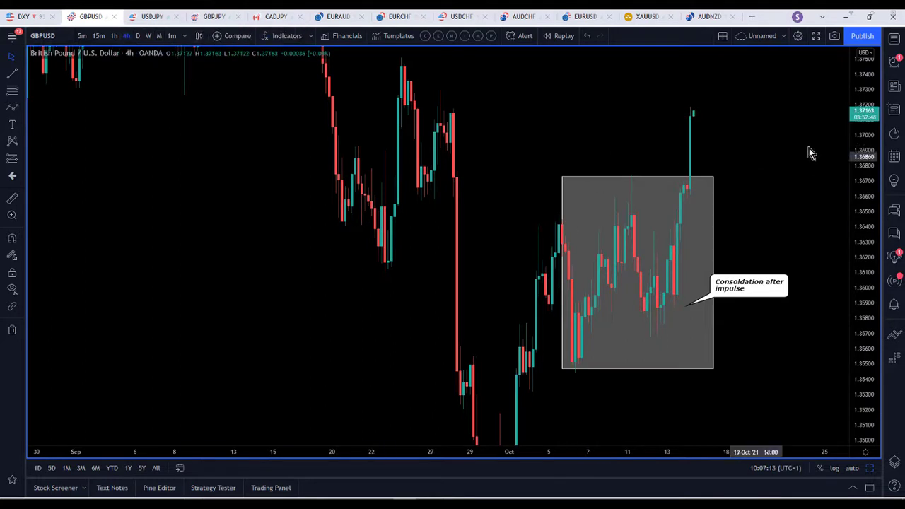
left_click_drag(860, 116, 770, 210)
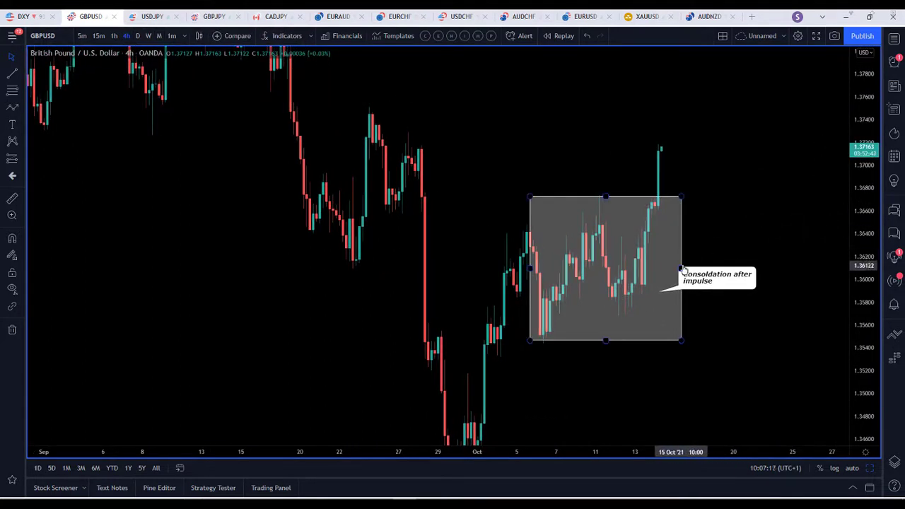
left_click_drag(680, 267, 722, 267)
left_click(780, 225)
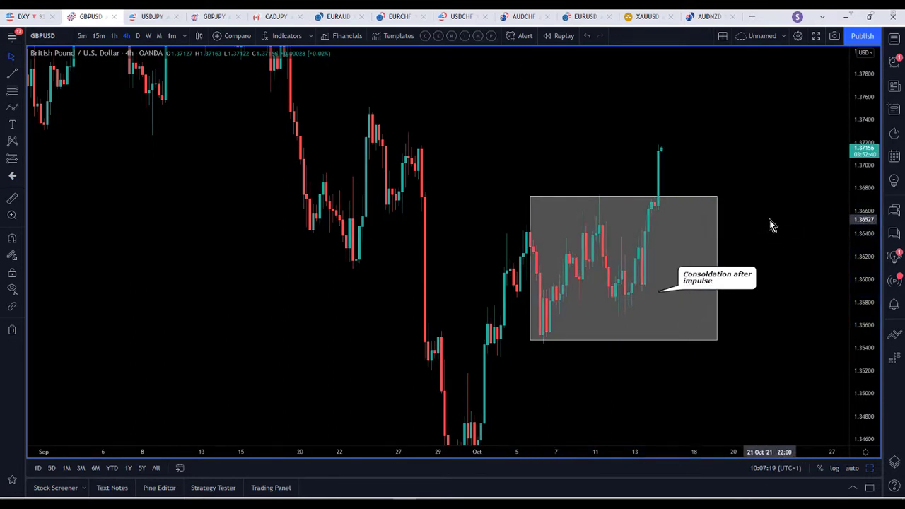
Draw a projected GBPUSD path from the current price down to the rectangle's top at 1.36734, then up to about 1.3773.
left_click(12, 108)
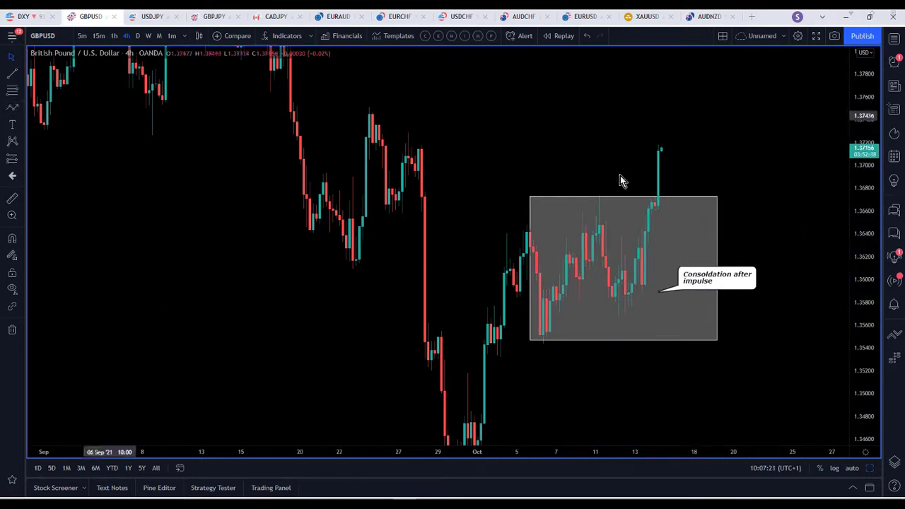
left_click(667, 151)
left_click(680, 195)
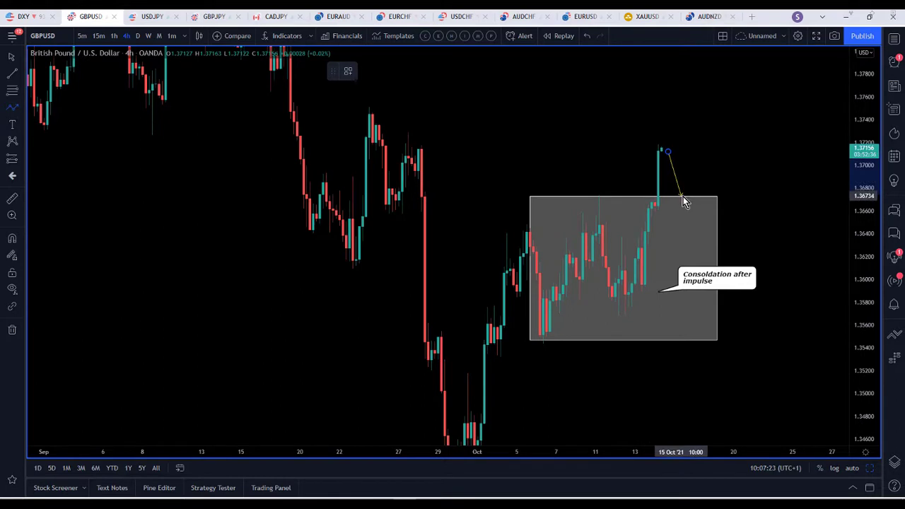
double_click(719, 82)
left_click(752, 129)
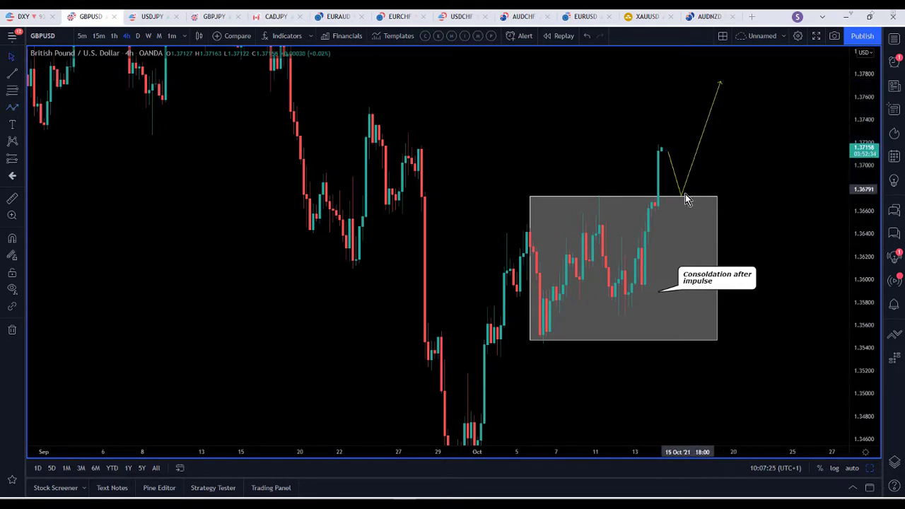
Switch GBPUSD to the hourly timeframe with the moving-average template applied.
left_click(599, 202)
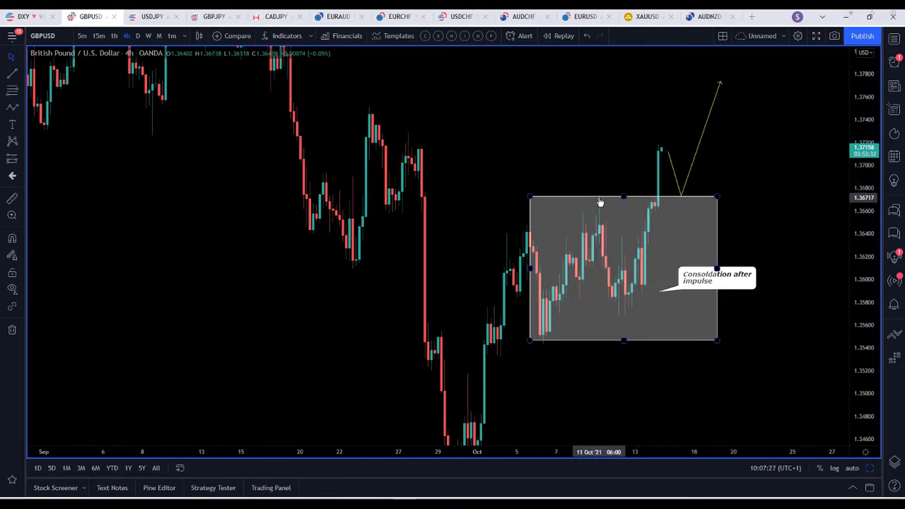
left_click(609, 186)
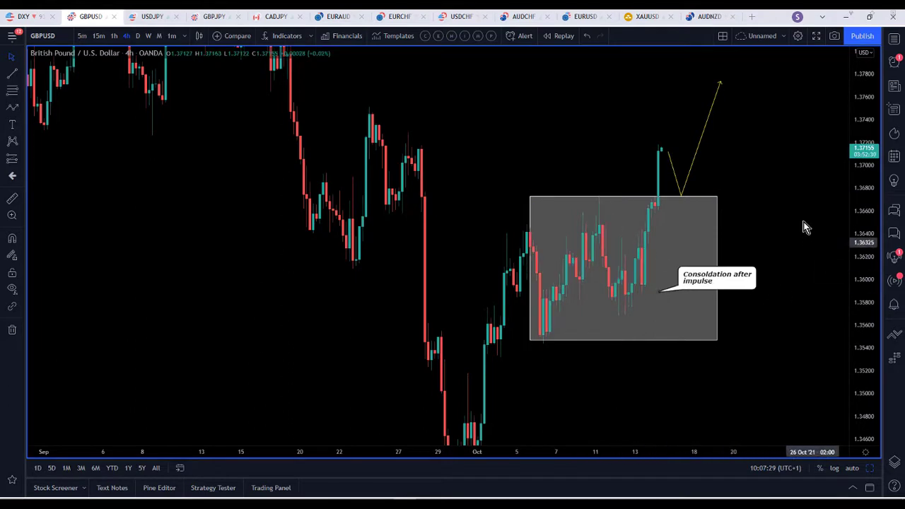
left_click(465, 37)
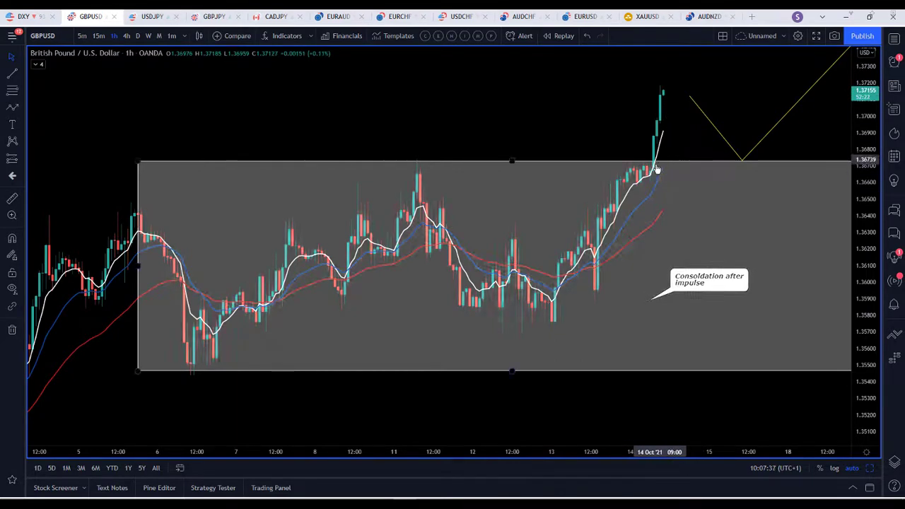
Remove the yellow projected price path from the GBPUSD hourly chart.
right_click(723, 136)
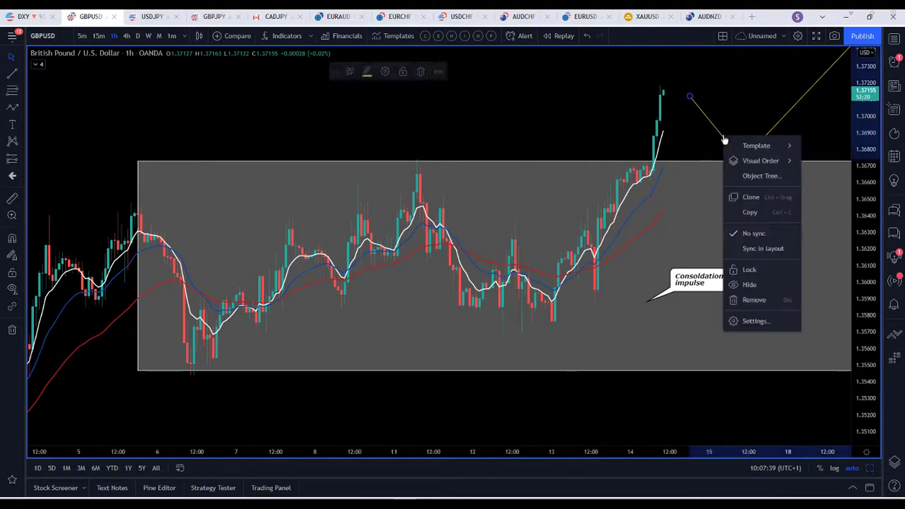
left_click(754, 304)
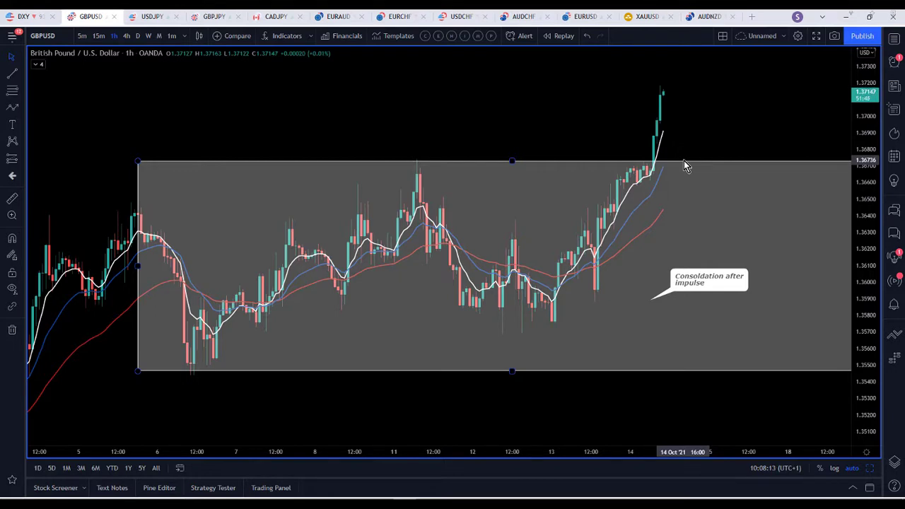
left_click_drag(713, 120, 694, 142)
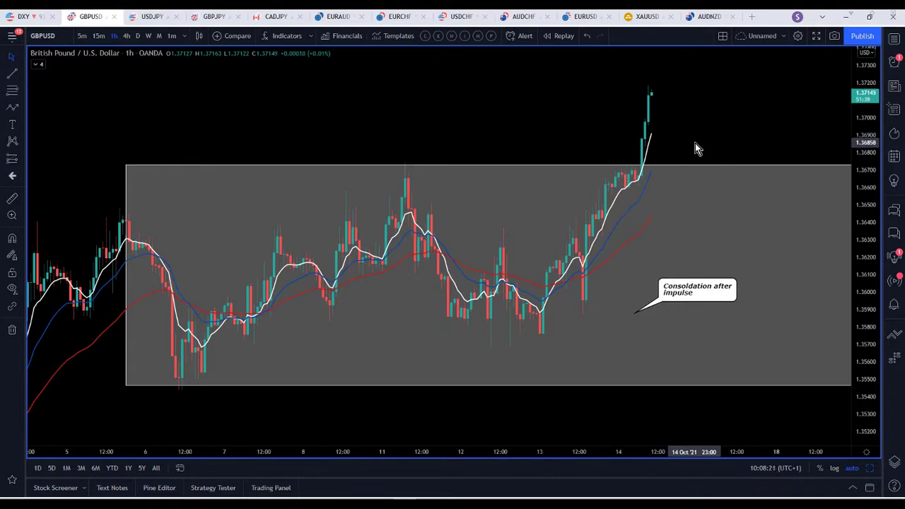
Show XAUUSD on the daily timeframe and examine the range between the upper and lower blue zones in full screen.
left_click(640, 21)
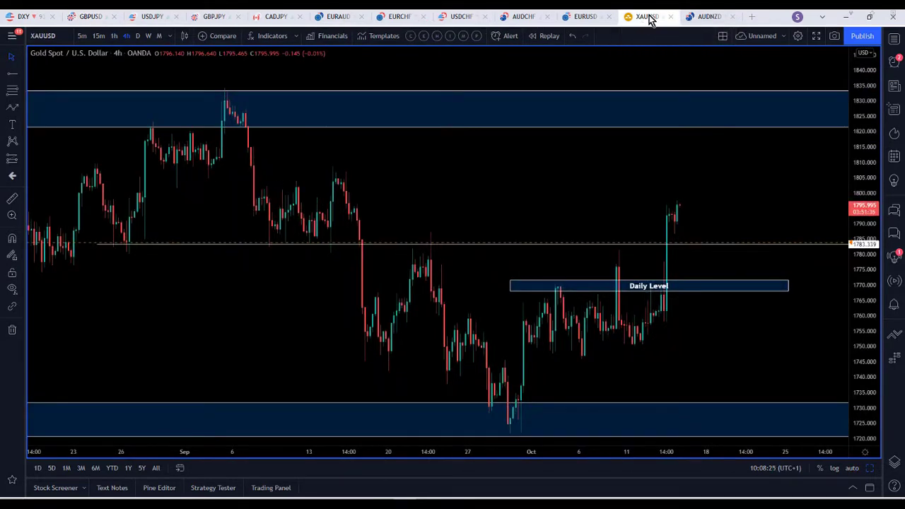
left_click(138, 36)
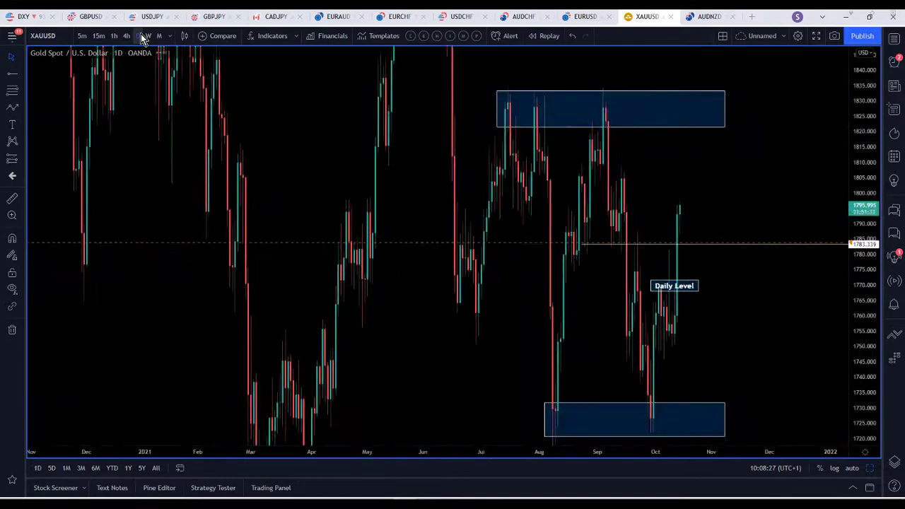
left_click(442, 423)
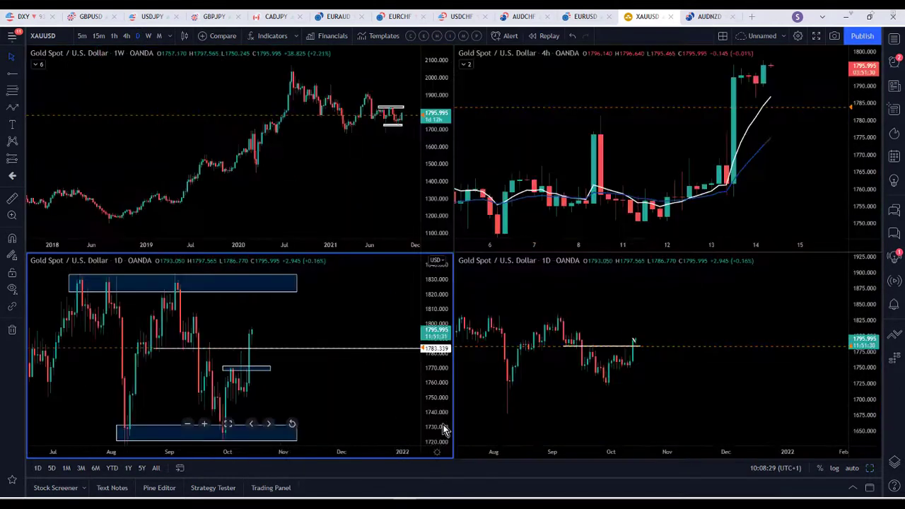
left_click(229, 424)
left_click_drag(861, 140, 896, 264)
left_click(418, 424)
left_click(418, 424)
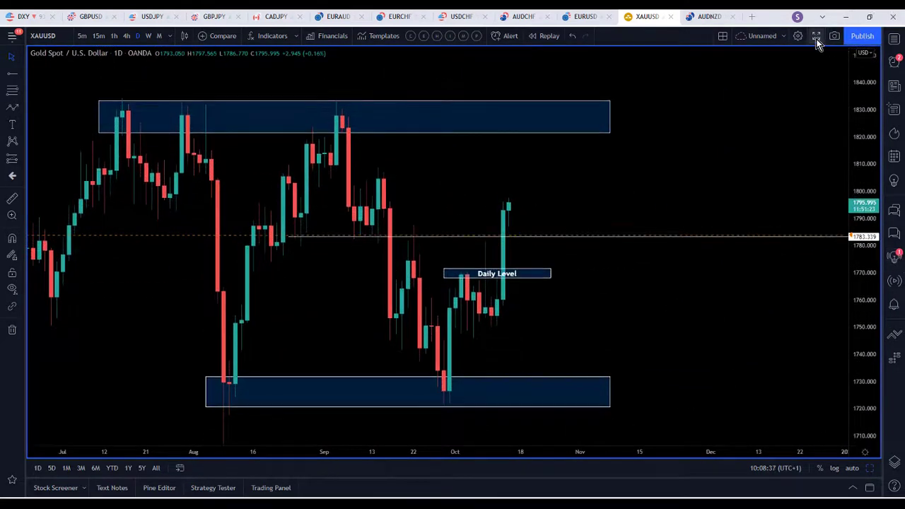
left_click(817, 37)
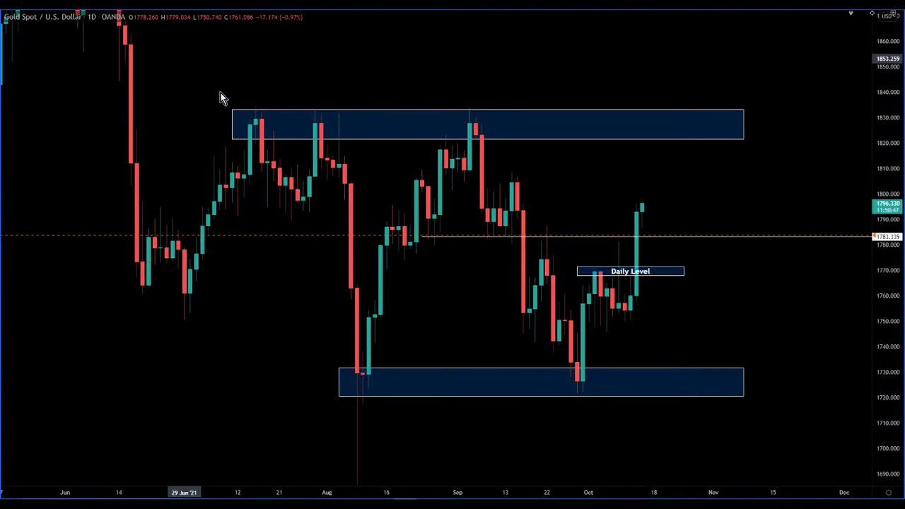
key("Escape")
Switch gold to the 4-hour timeframe and examine how price met the white 1783.339 line in August and September.
left_click(126, 36)
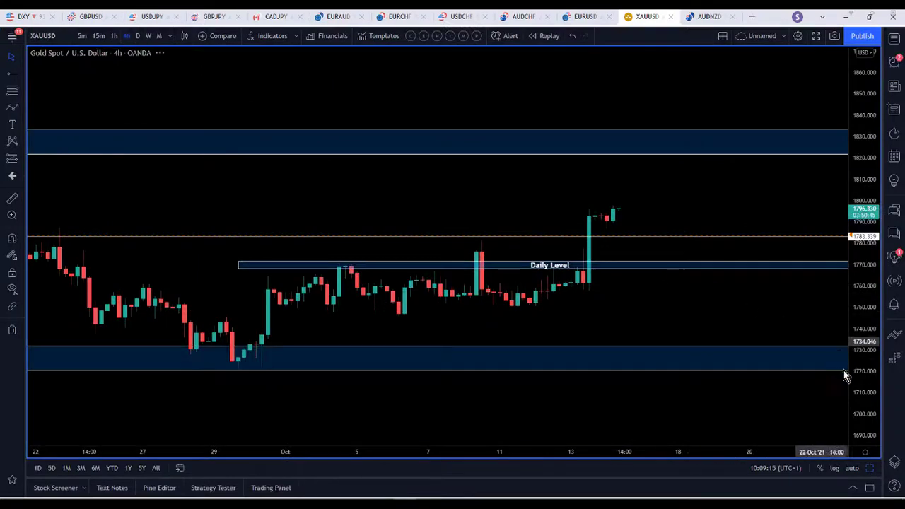
left_click_drag(864, 341, 870, 236)
left_click_drag(683, 379, 735, 353)
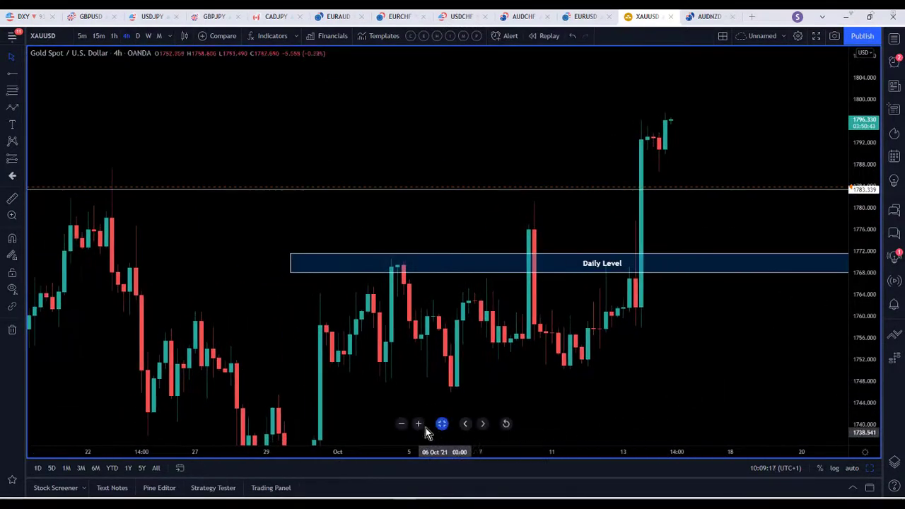
left_click(404, 426)
mouse_move(325, 276)
left_mouse_down()
mouse_move(378, 296)
mouse_move(337, 286)
left_mouse_up()
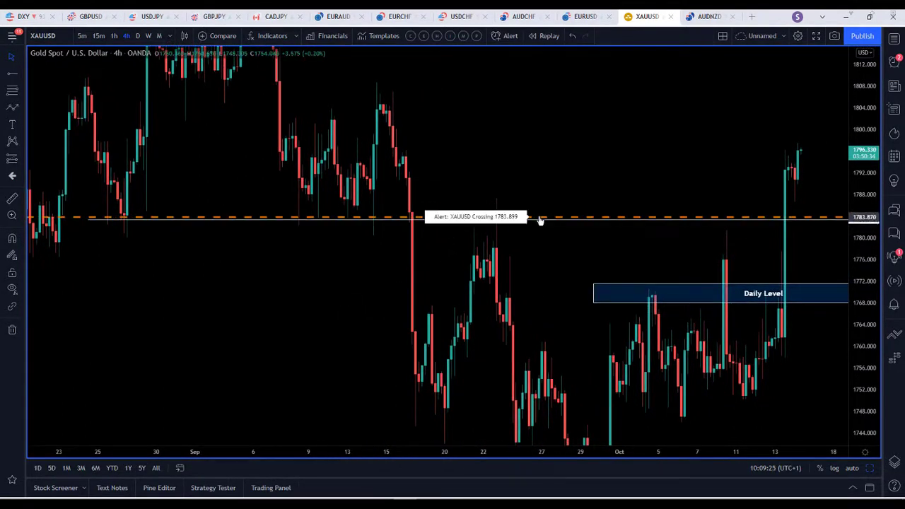
left_click_drag(559, 239, 609, 237)
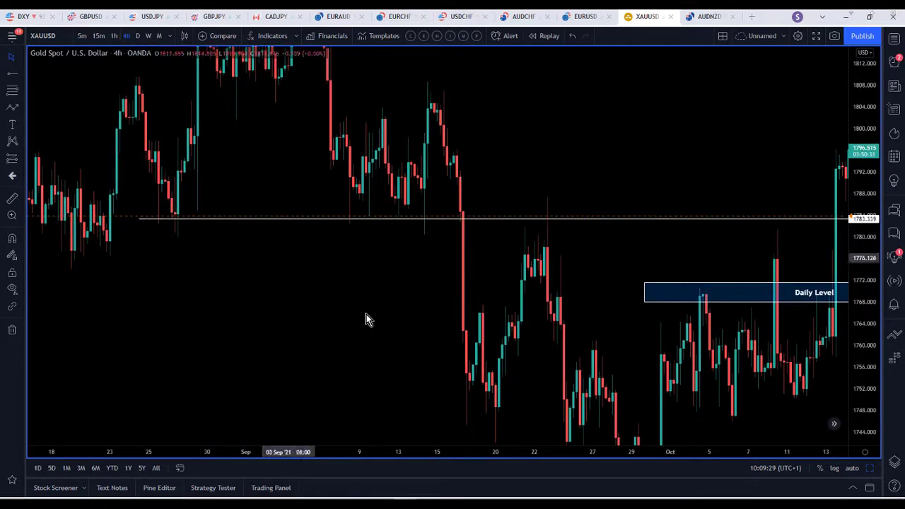
Switch gold to the hourly timeframe and go back along the 1783.339 line to the late-August and September touches.
left_click(113, 36)
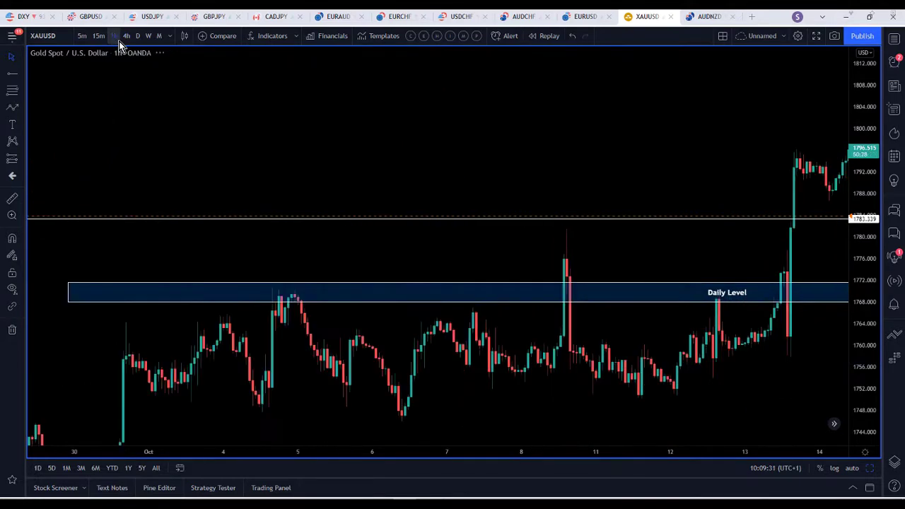
left_click_drag(369, 208, 417, 196)
left_click(400, 424)
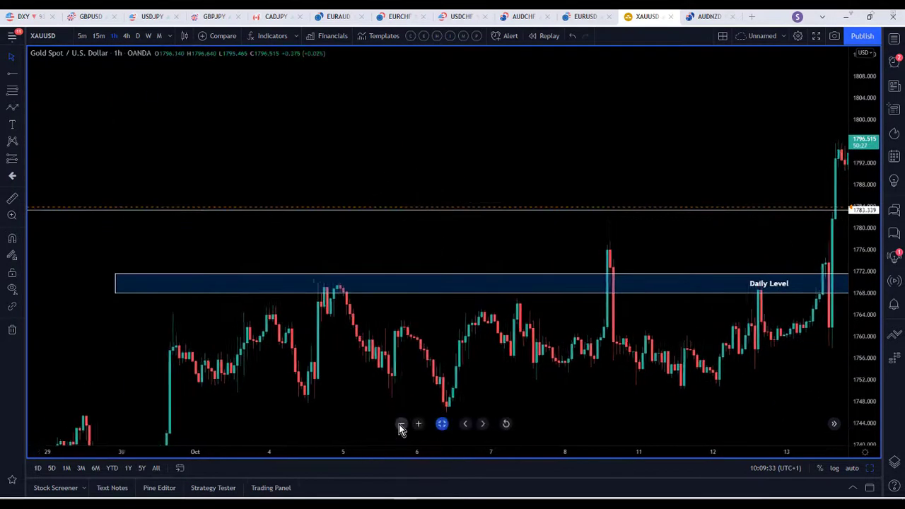
left_click(400, 424)
left_click_drag(249, 310, 482, 356)
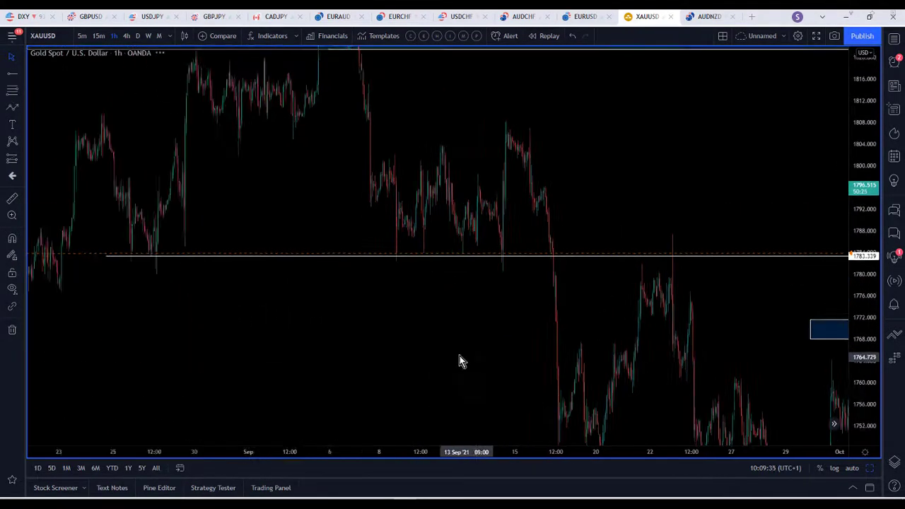
left_click_drag(429, 365, 616, 360)
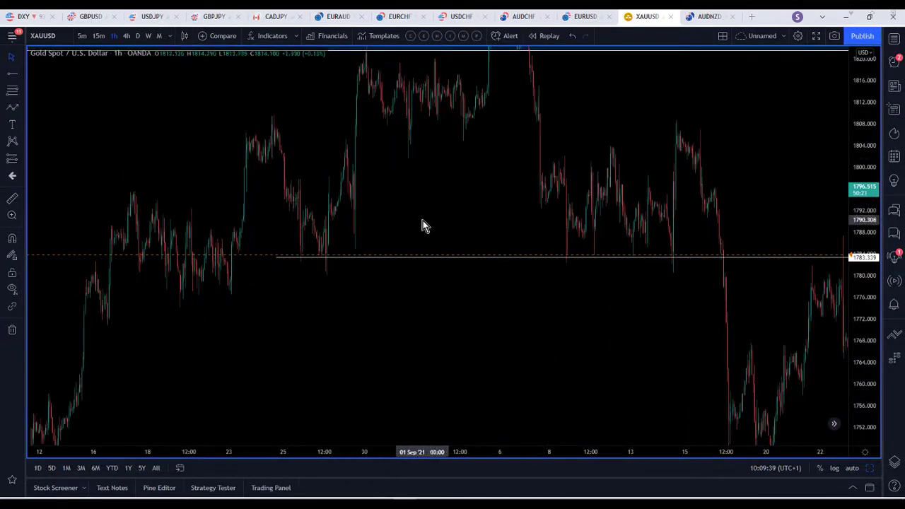
Switch gold to the 5-minute timeframe and go back to the early-September price action above the 1783.339 line.
left_click(85, 37)
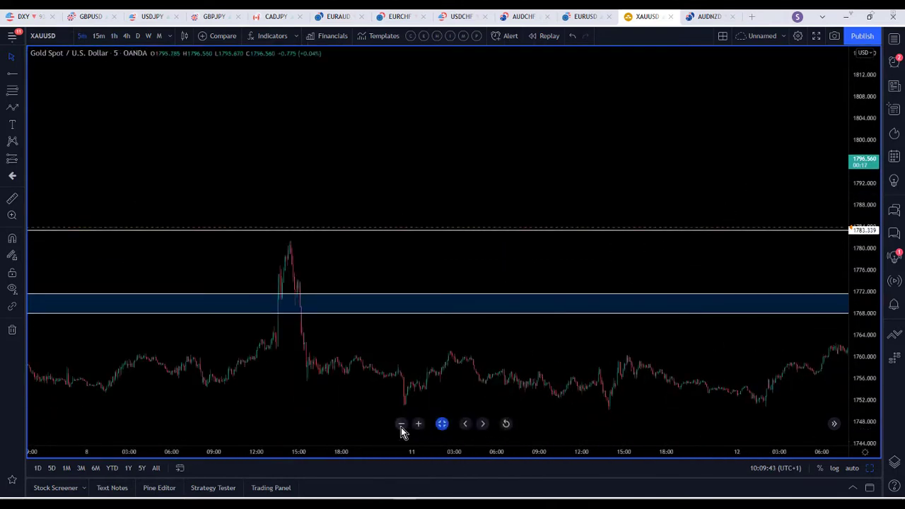
left_click(401, 423)
left_click(400, 424)
left_click_drag(276, 269, 777, 242)
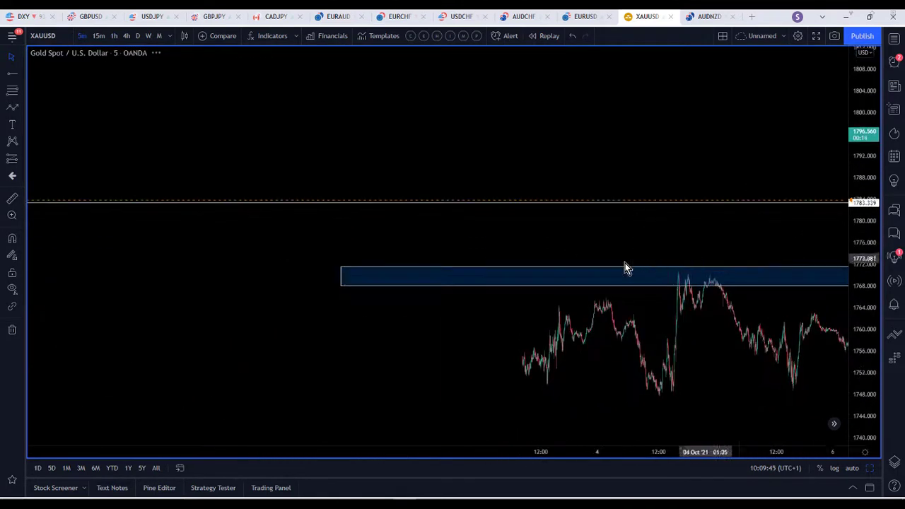
left_click_drag(445, 239, 846, 236)
left_click_drag(512, 268, 904, 282)
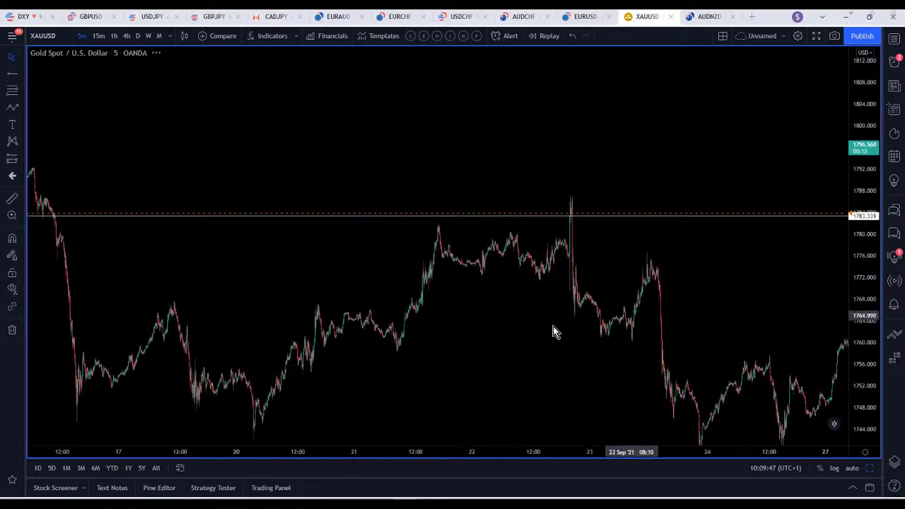
left_click_drag(520, 327, 900, 330)
left_click_drag(424, 321, 880, 330)
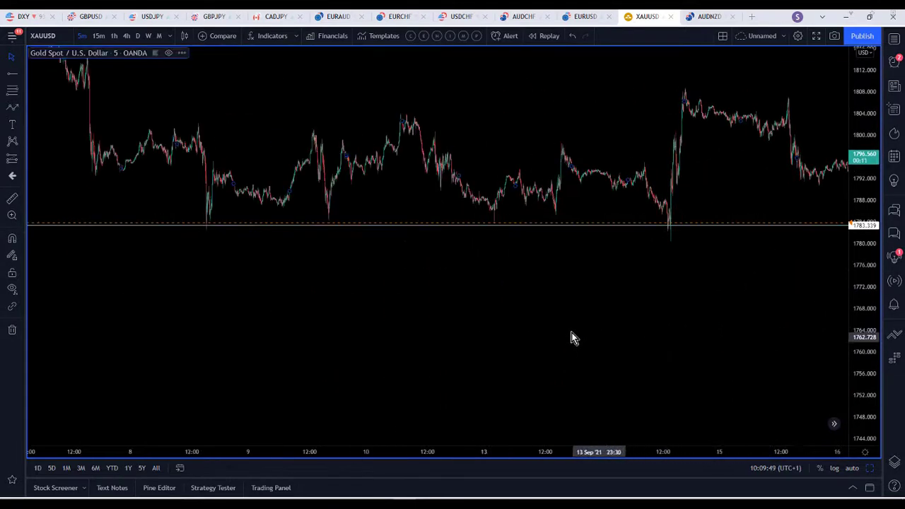
left_click_drag(569, 337, 894, 337)
left_click_drag(869, 390, 888, 252)
left_click_drag(757, 313, 780, 361)
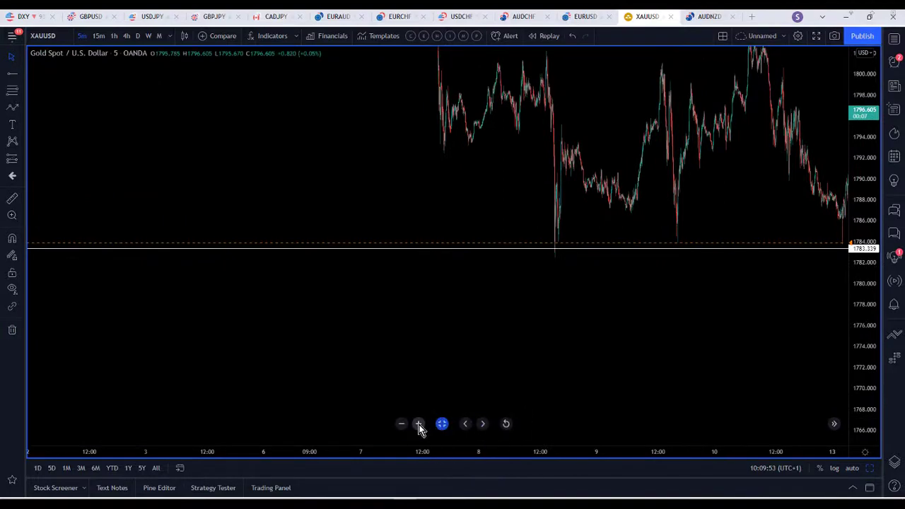
Examine the 8 September drop and reaction at the 1783.339 line on the 5-minute gold chart.
left_click(419, 423)
left_click_drag(443, 203, 841, 280)
left_click_drag(613, 342, 619, 345)
left_click_drag(495, 364, 752, 353)
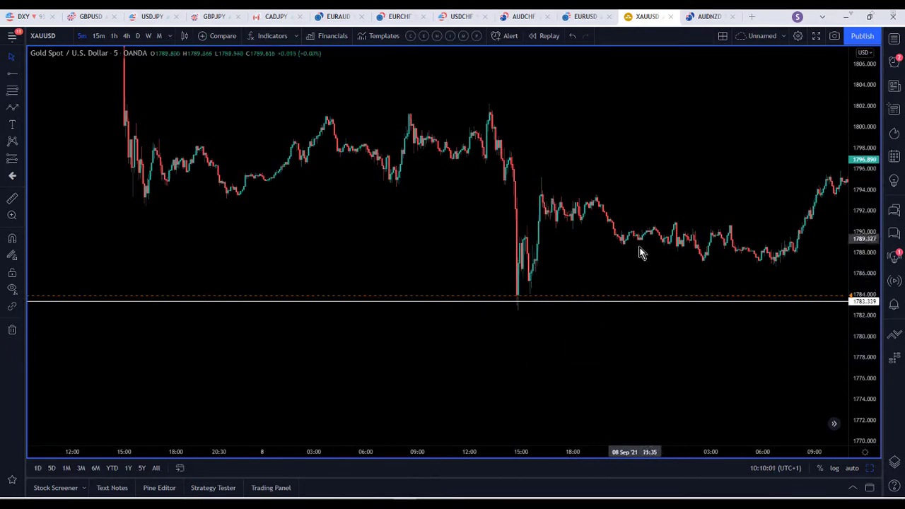
left_click(419, 423)
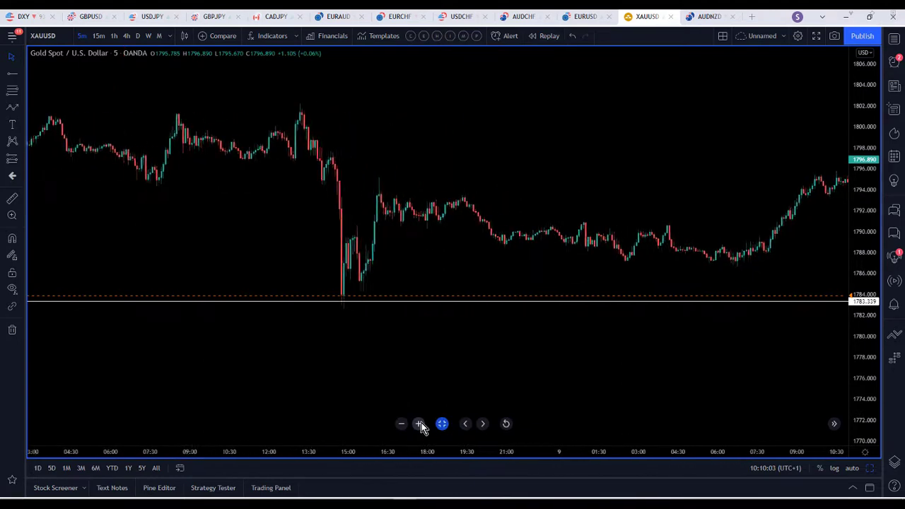
left_click(418, 424)
left_click_drag(537, 370, 682, 374)
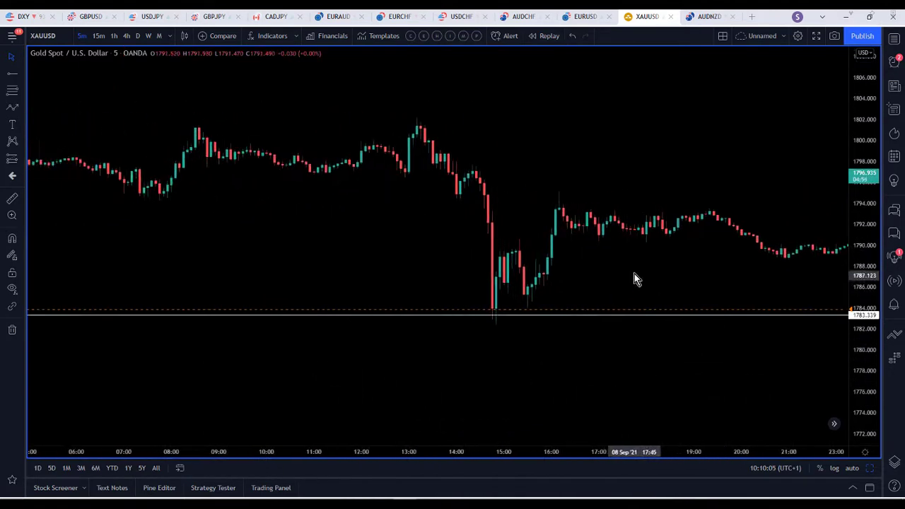
left_click_drag(634, 288, 639, 314)
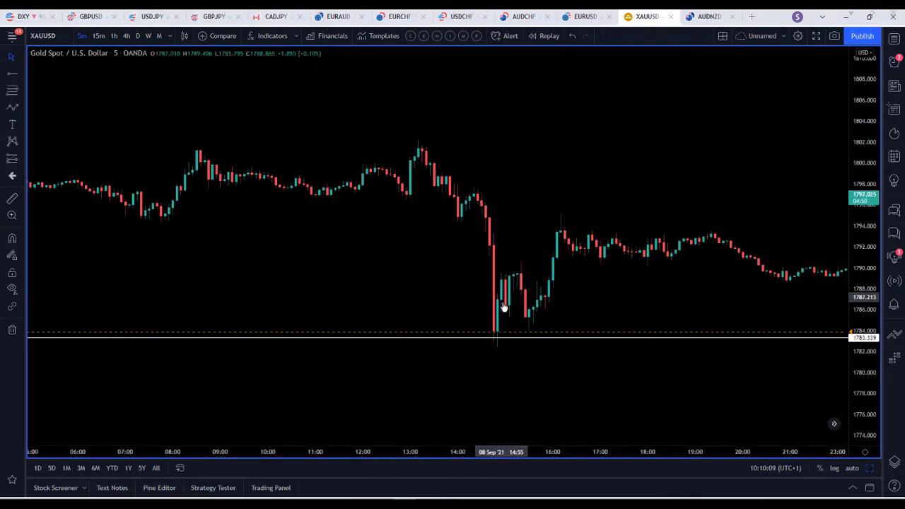
Examine the 9 September reaction just above the 1783.339 line on the 5-minute gold chart.
left_click_drag(666, 308, 395, 303)
scroll(561, 307, "right", 12)
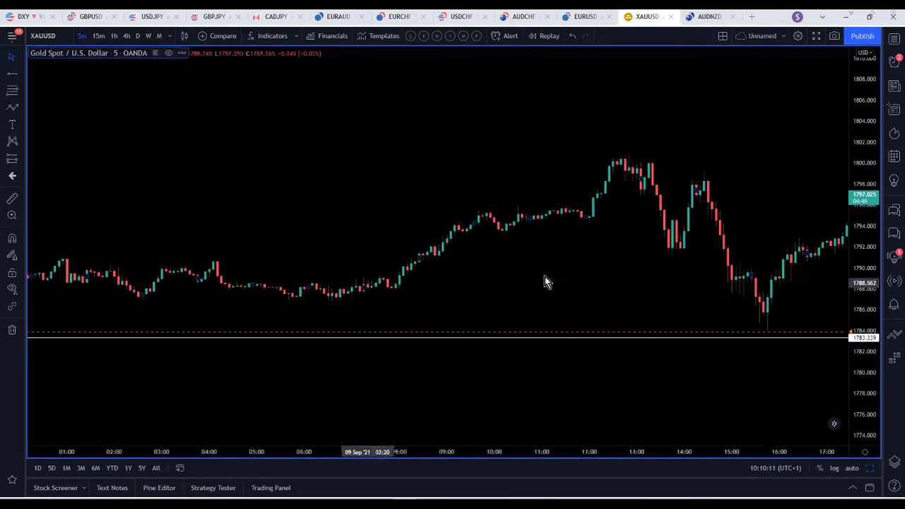
left_click_drag(855, 274, 850, 233)
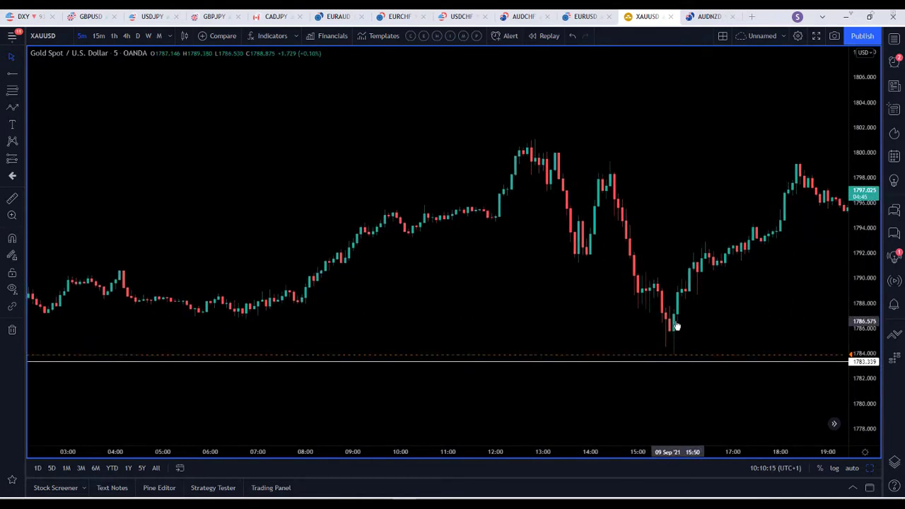
scroll(691, 313, "right", 20)
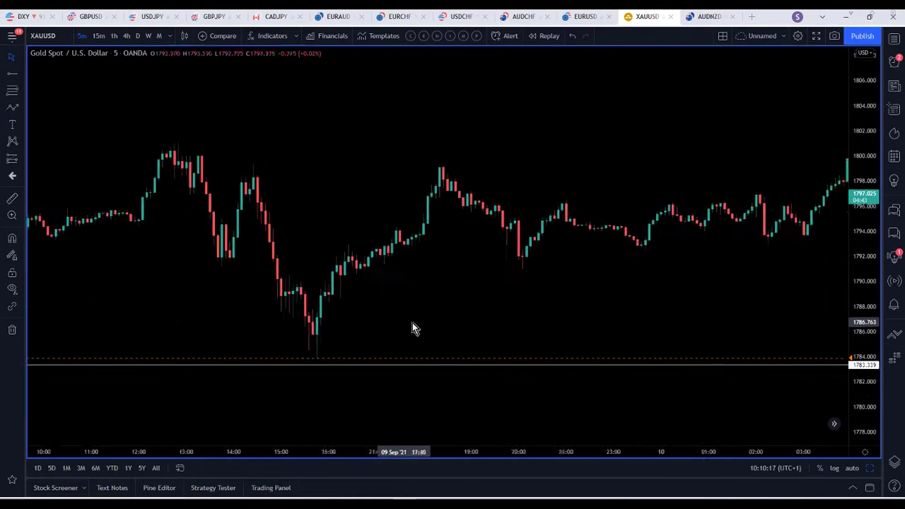
Follow the 5-minute gold chart through the 13 and 14 September touches of the 1783.339 line and examine the reactions.
left_click_drag(595, 296, 290, 295)
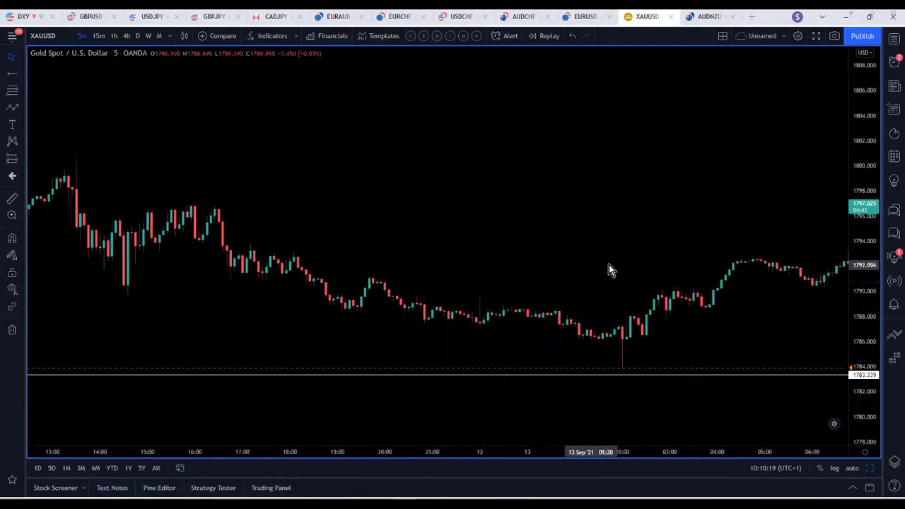
left_click_drag(608, 265, 349, 264)
left_click_drag(602, 272, 347, 274)
left_click_drag(541, 265, 364, 237)
left_click_drag(564, 268, 520, 270)
scroll(519, 270, "right", 15)
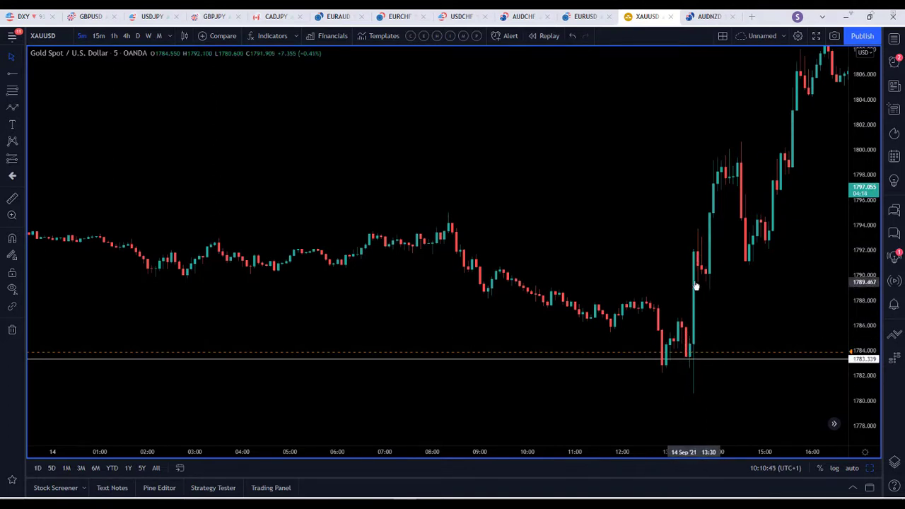
left_click_drag(727, 332, 719, 336)
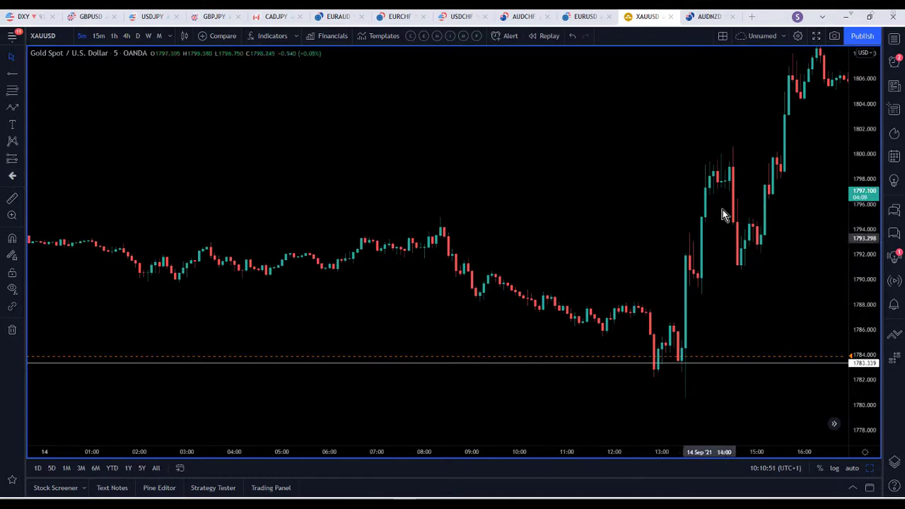
left_click_drag(721, 210, 526, 331)
left_click_drag(864, 148, 852, 284)
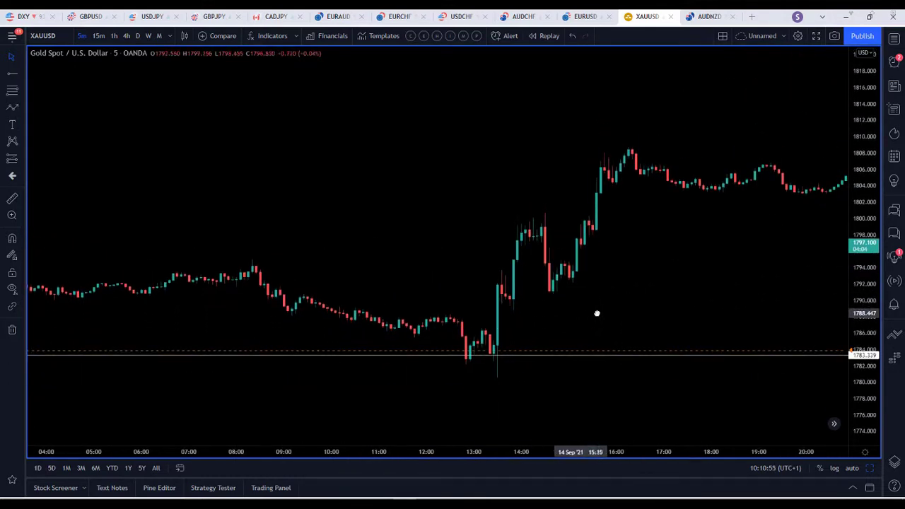
Try a long position from the 14 September 13:35 candle with a stop about 12.49 below and target about 15.02 above entry, and remove it.
left_click_drag(595, 313, 610, 311)
left_click(24, 161)
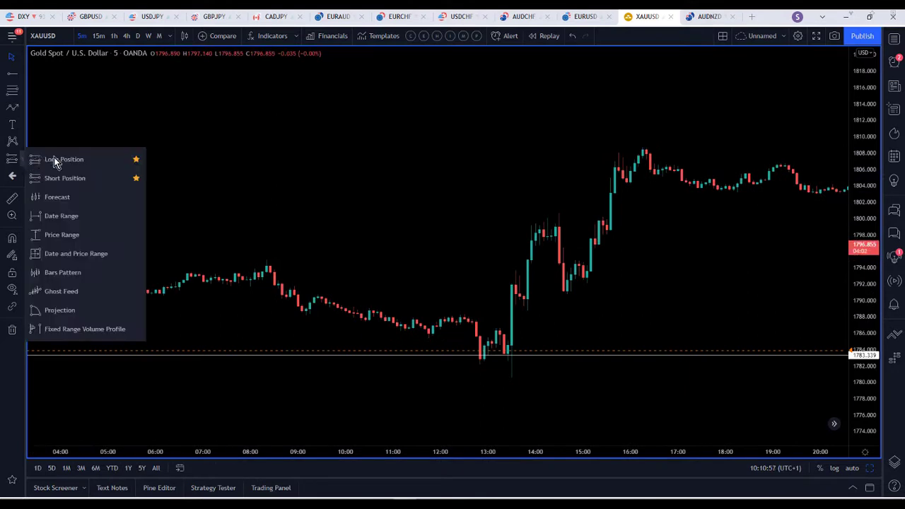
left_click(55, 157)
left_click(511, 280)
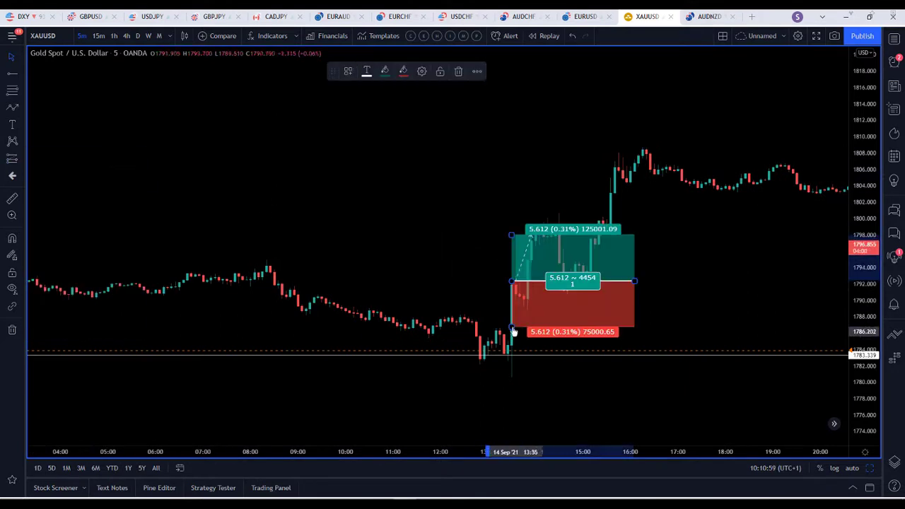
left_click_drag(531, 333, 530, 387)
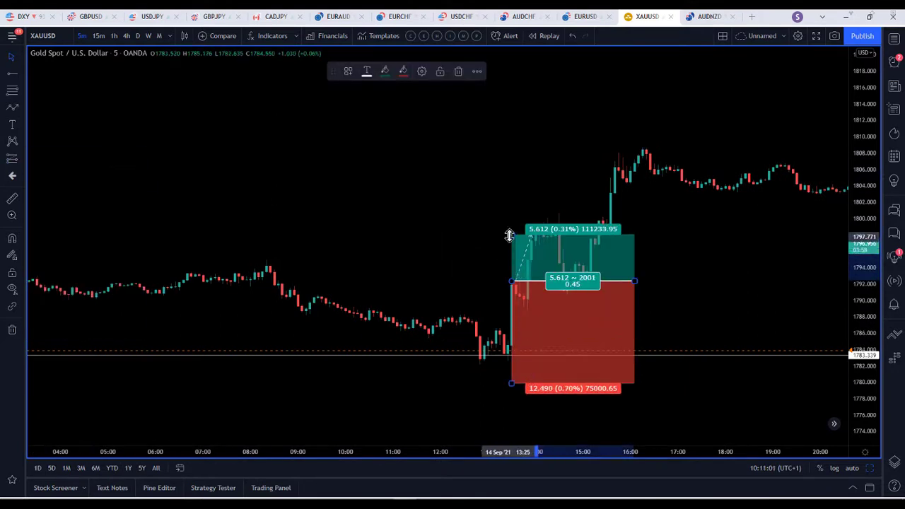
mouse_move(508, 234)
left_mouse_down()
mouse_move(541, 167)
mouse_move(516, 269)
mouse_move(547, 198)
left_mouse_up()
left_click_drag(464, 229, 452, 257)
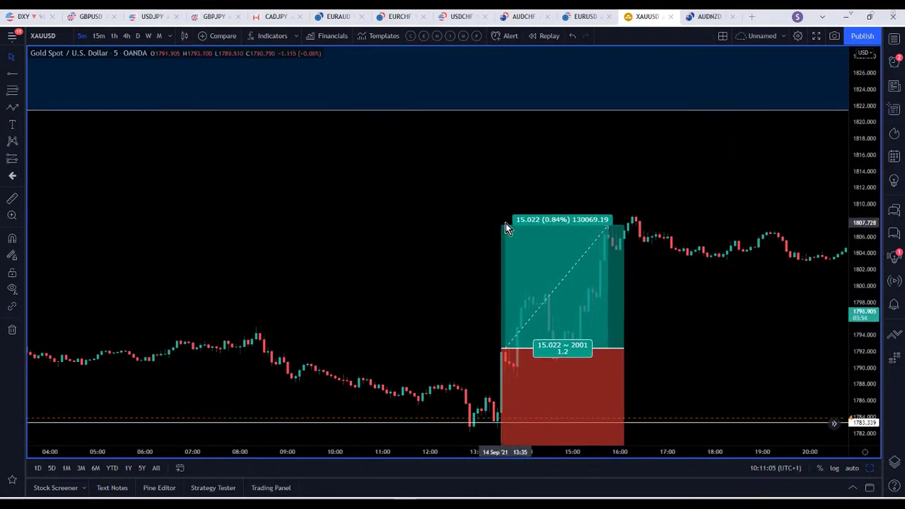
mouse_move(503, 224)
left_mouse_down()
mouse_move(551, 64)
mouse_move(553, 281)
mouse_move(558, 241)
mouse_move(550, 279)
mouse_move(504, 255)
mouse_move(508, 233)
left_mouse_up()
right_click(632, 323)
left_click(633, 456)
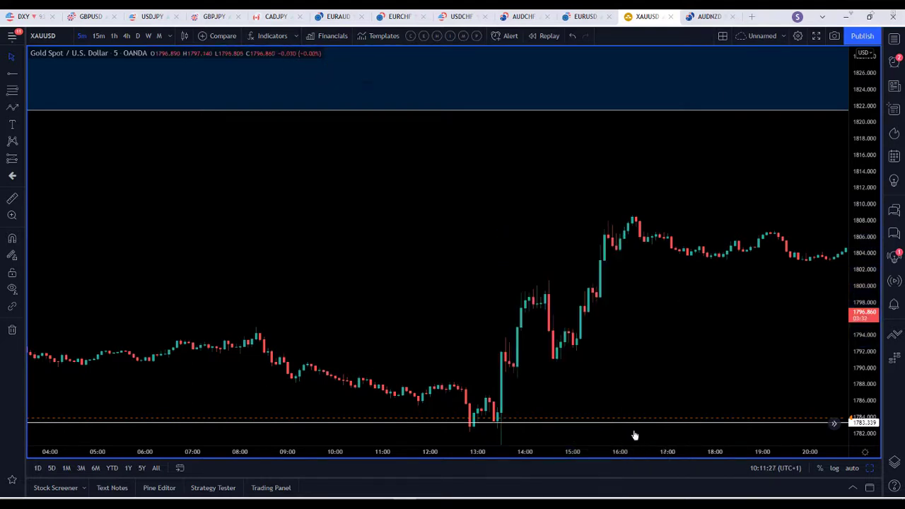
Follow the 5-minute gold chart forward to 16 September and examine the drop through the 1783.339 line.
left_click_drag(700, 352, 592, 276)
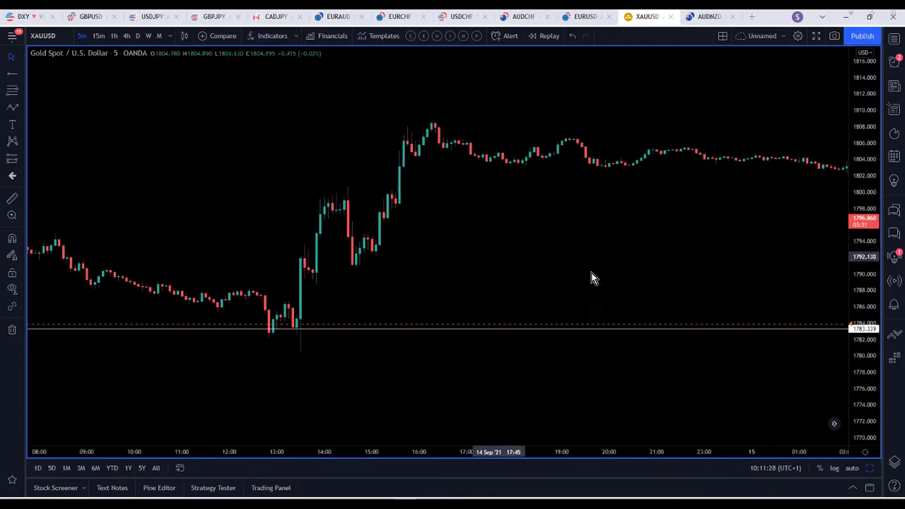
double_click(599, 327)
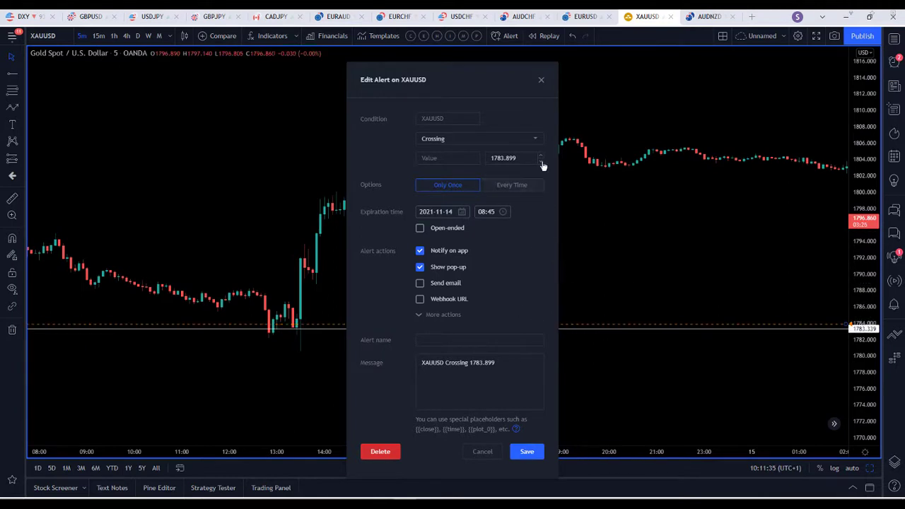
left_click(539, 81)
left_click_drag(664, 248, 419, 250)
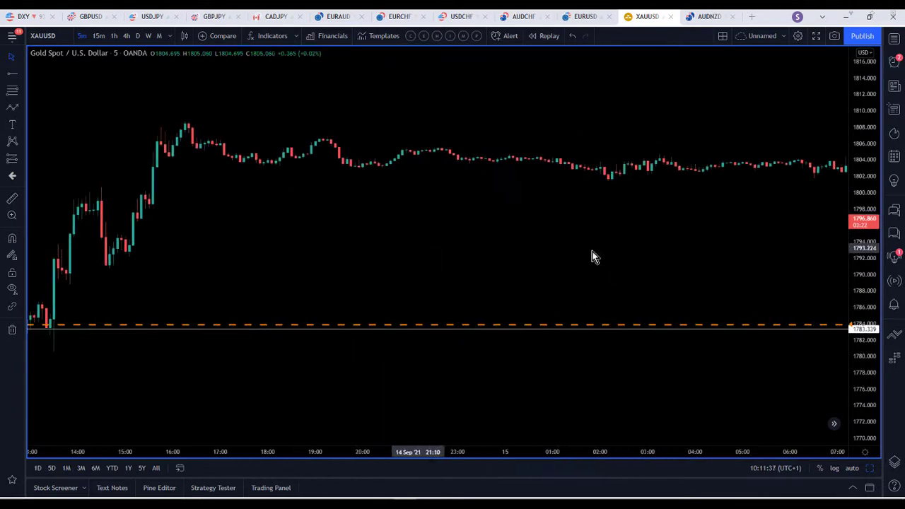
left_click_drag(746, 254, 99, 267)
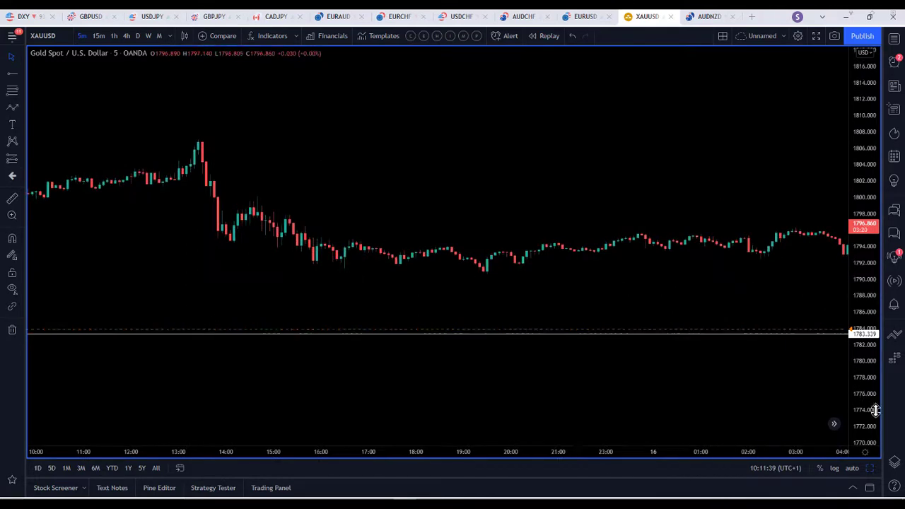
left_click_drag(869, 408, 868, 326)
left_click_drag(798, 302, 450, 305)
left_click_drag(845, 342, 557, 233)
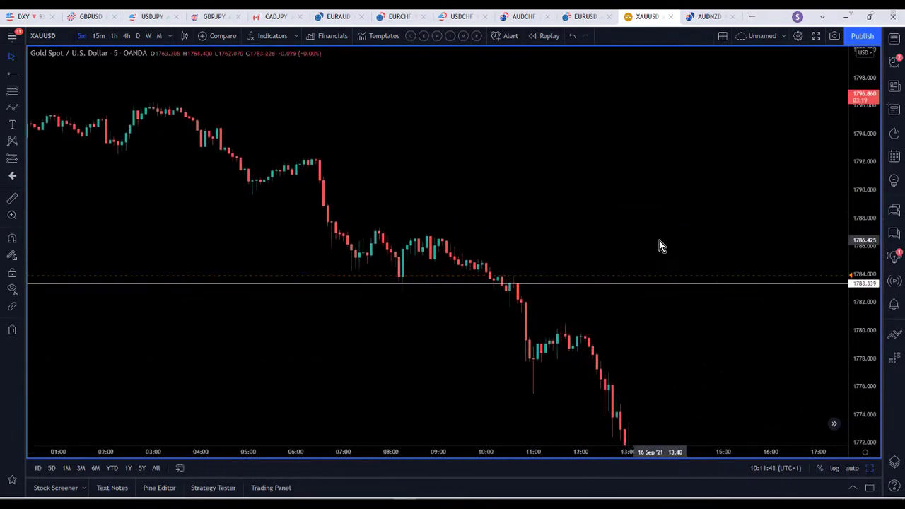
left_click_drag(658, 240, 541, 216)
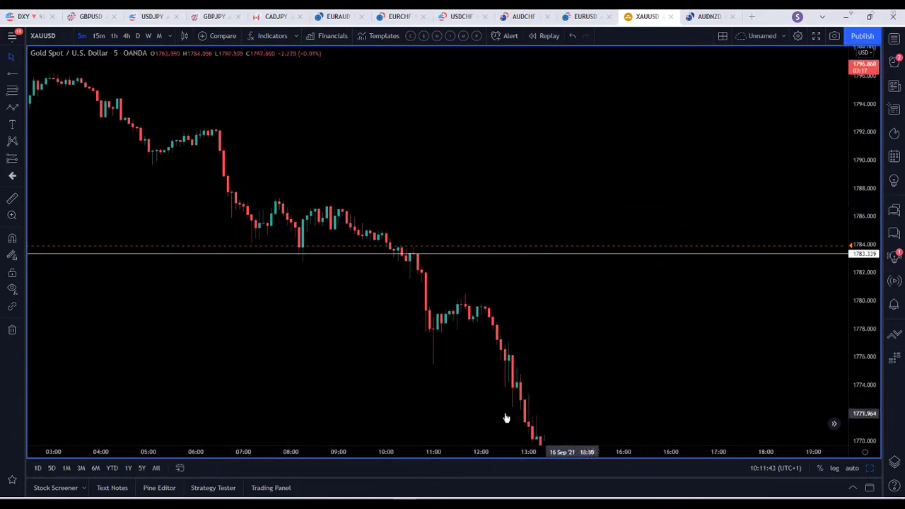
left_click(401, 424)
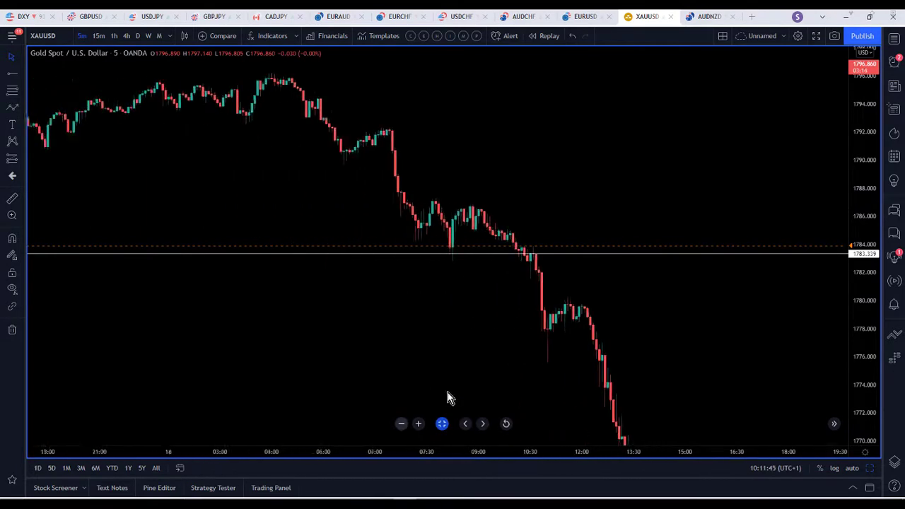
Return to the latest gold price on 14 October and examine it against the 1783.339 line and the Daily Level zone.
left_click_drag(766, 199, 560, 195)
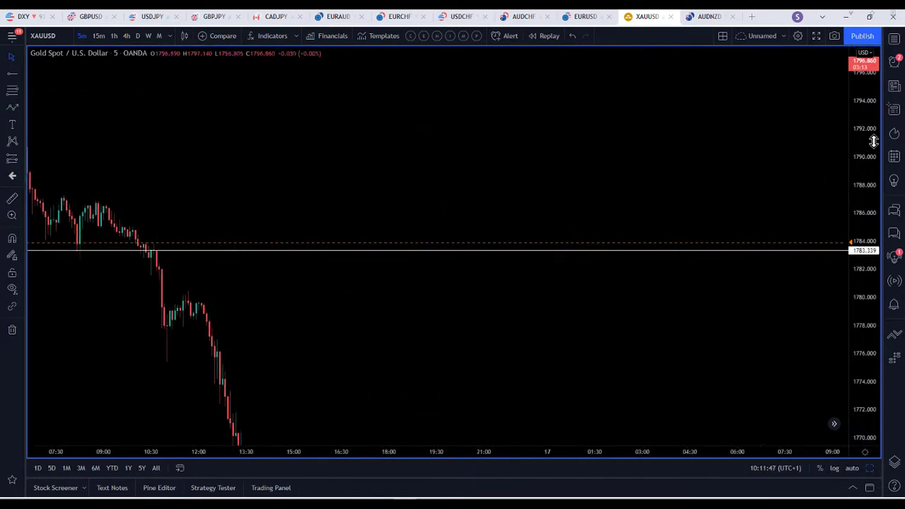
left_click_drag(871, 141, 871, 269)
left_click_drag(750, 192, 616, 156)
left_click(836, 420)
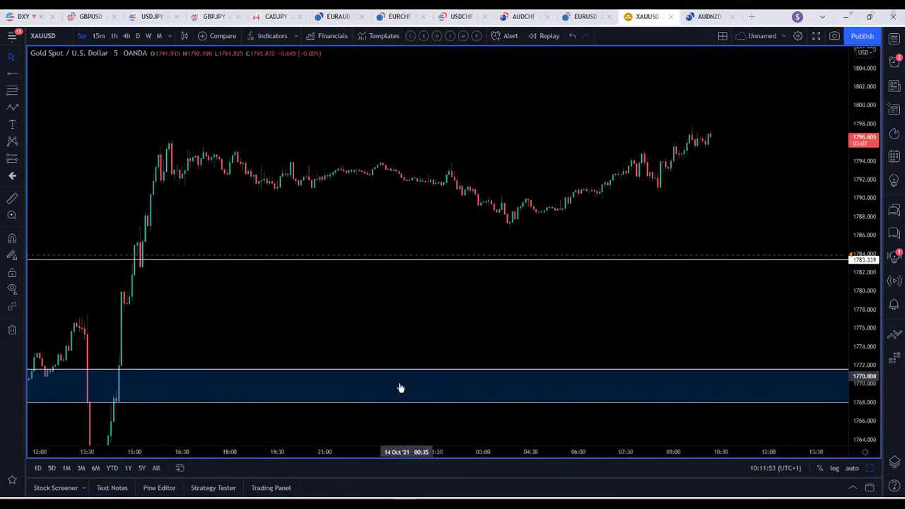
left_click(398, 425)
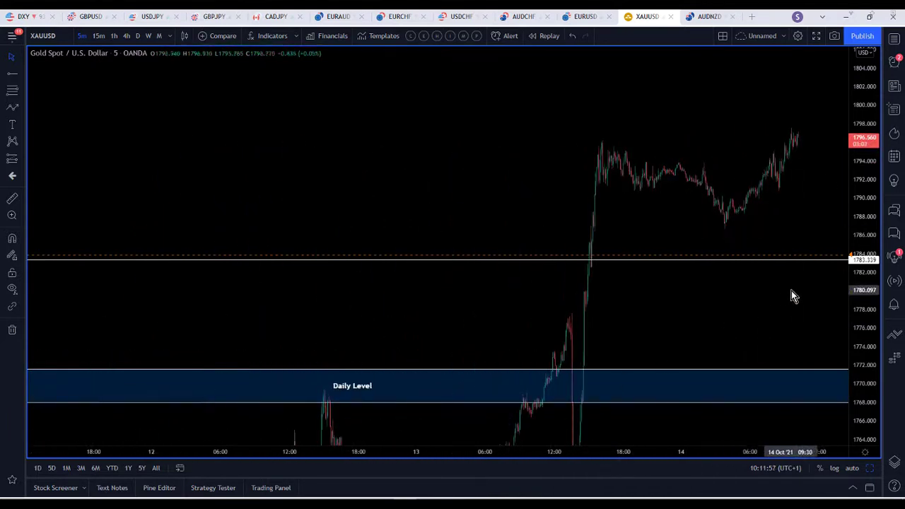
left_click_drag(790, 290, 712, 289)
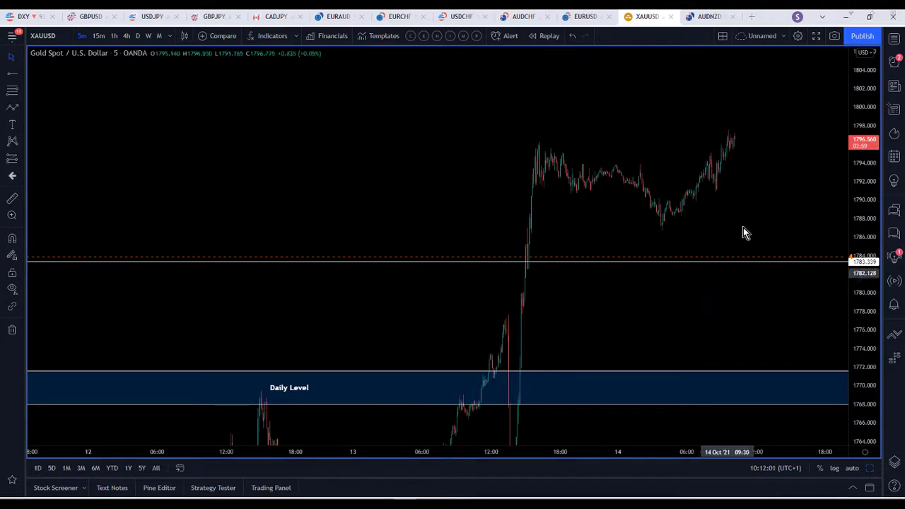
left_click_drag(743, 227, 716, 236)
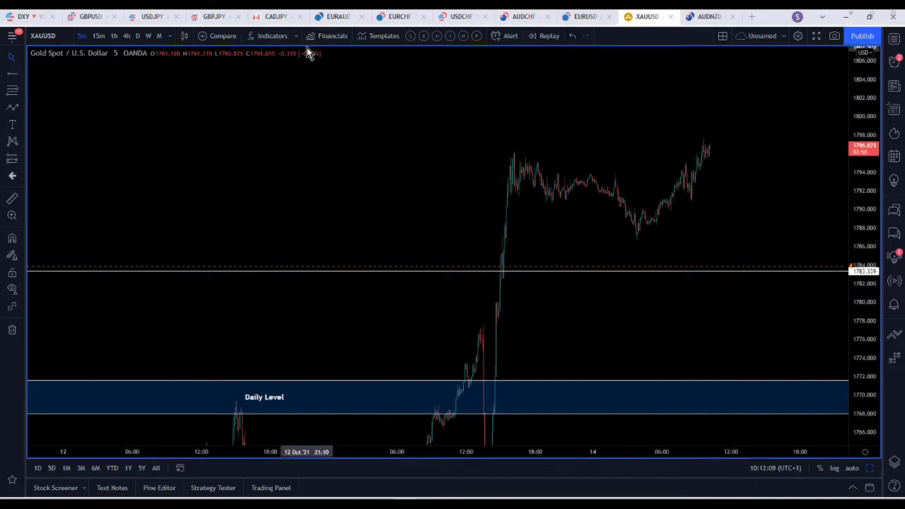
Open the CADJPY layout and show only the daily chart with the 91.584 line at full width, without the watchlist.
left_click(276, 18)
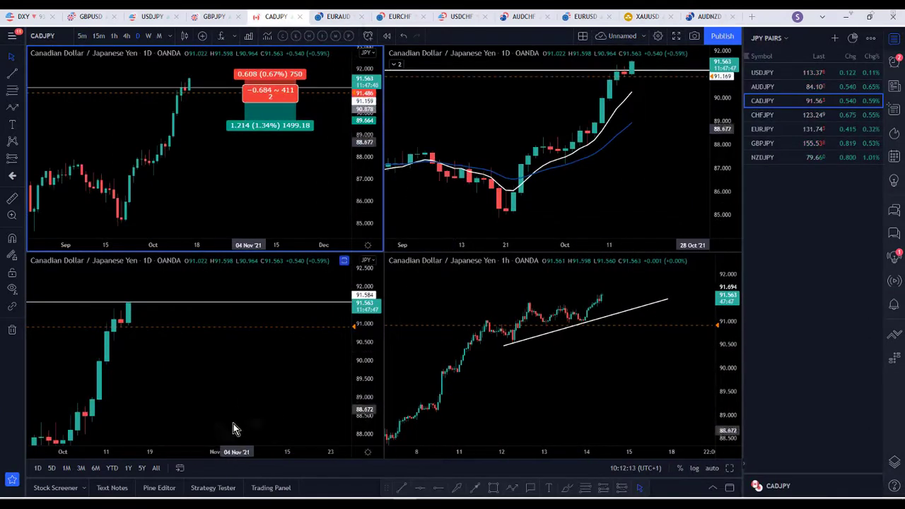
left_click(196, 424)
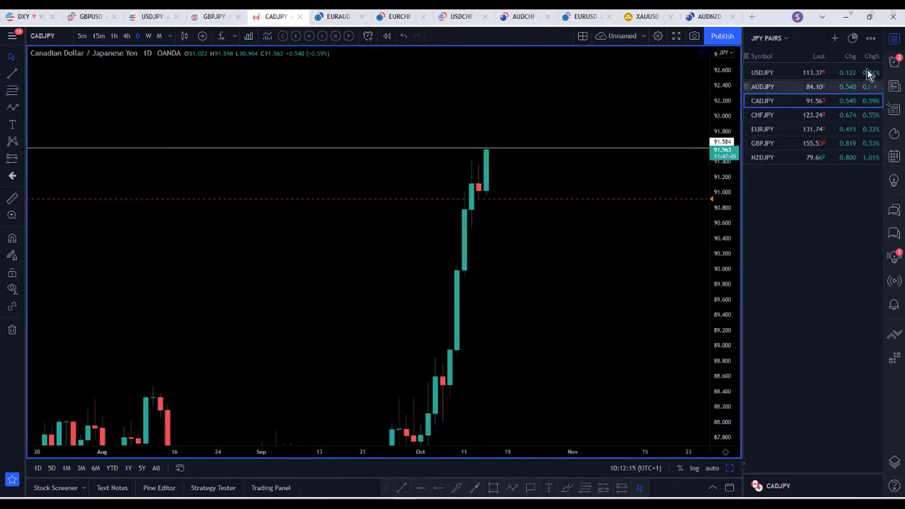
left_click(894, 41)
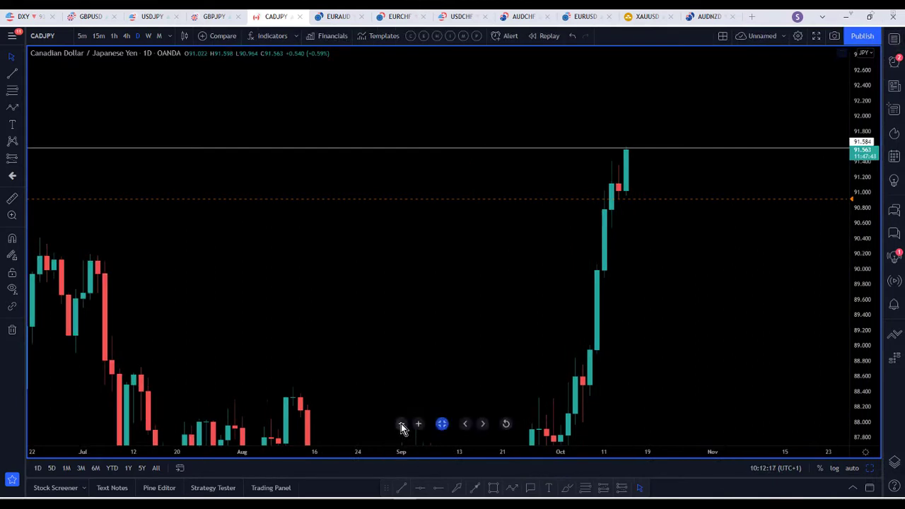
Examine the 2017 and 2018 highs at the 91.584 line on the CADJPY daily chart.
left_click(400, 423)
left_click(401, 423)
left_click(400, 423)
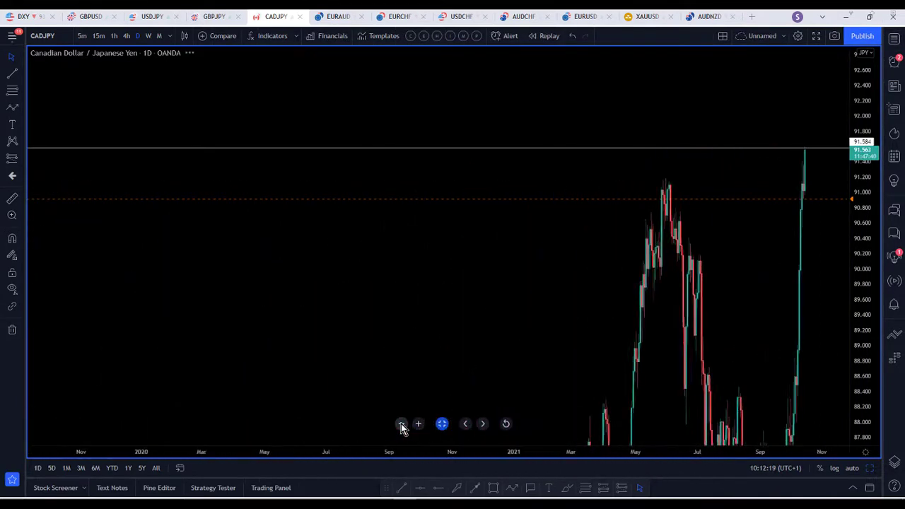
left_click(401, 424)
left_click(400, 424)
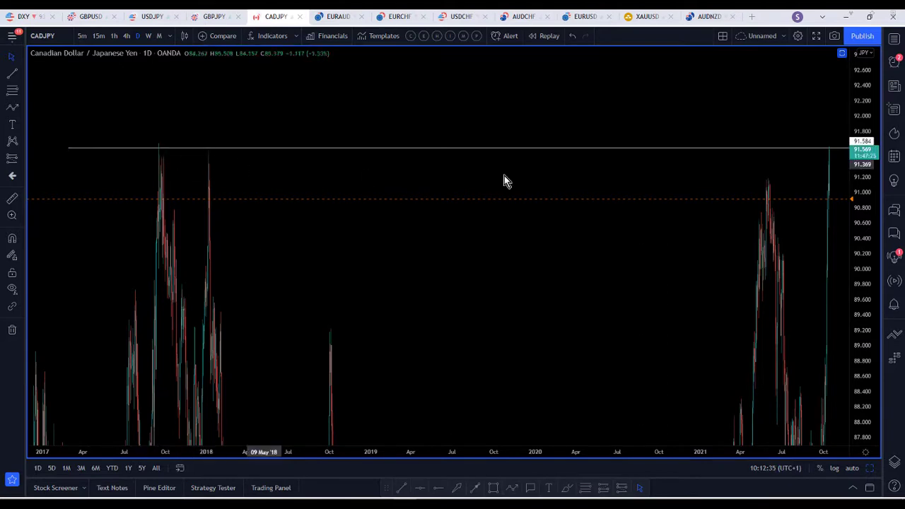
Return to the October 2021 candles on the CADJPY daily chart and examine the rally into the 91.584 line.
left_click(418, 424)
left_click(419, 423)
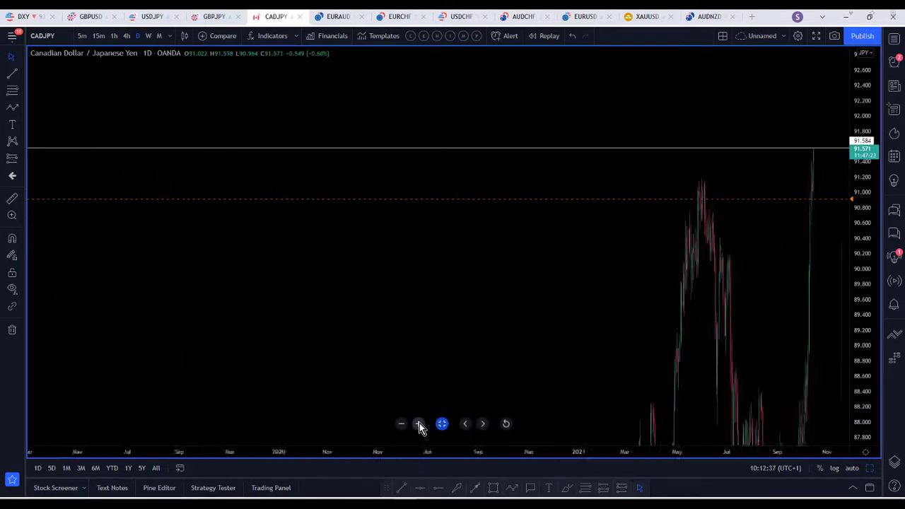
left_click(419, 423)
left_click(419, 423)
left_click(419, 423)
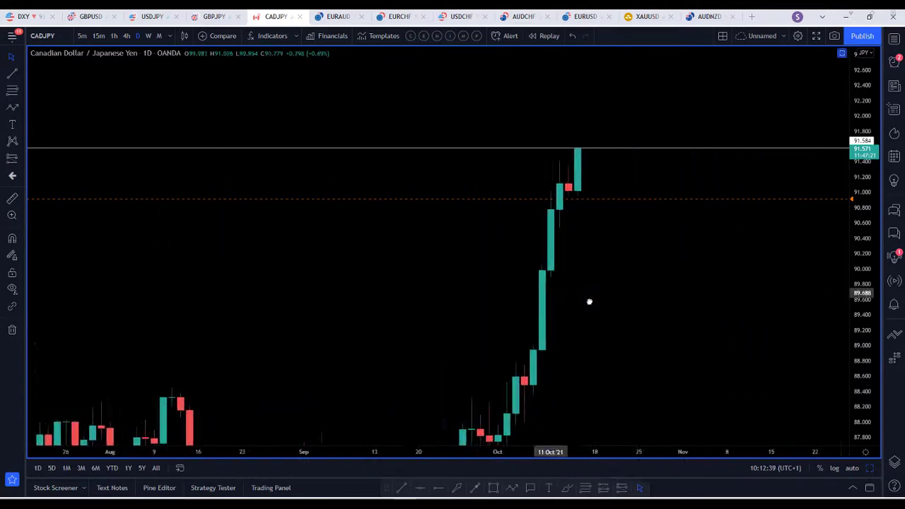
left_click_drag(588, 298, 602, 299)
left_click_drag(860, 322, 860, 272)
left_click_drag(792, 295, 814, 315)
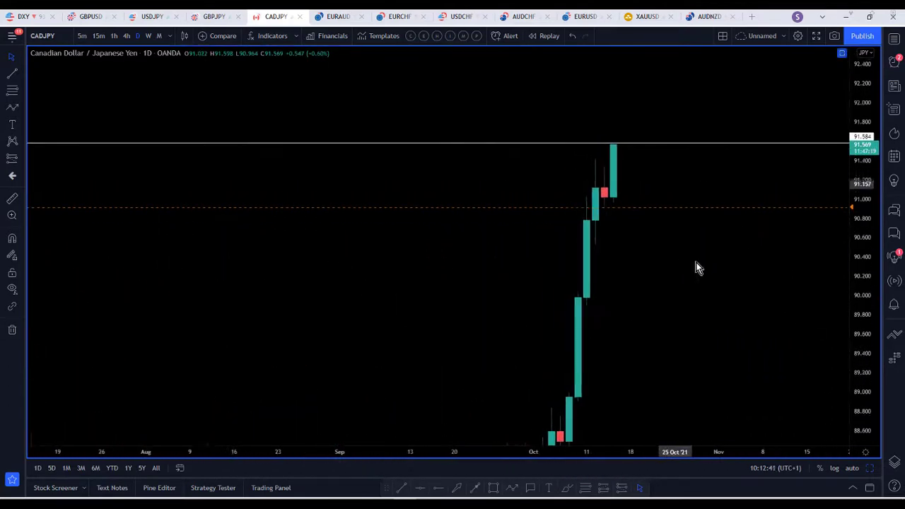
left_click_drag(699, 281, 718, 260)
left_click_drag(874, 180, 863, 309)
left_click_drag(532, 415, 533, 373)
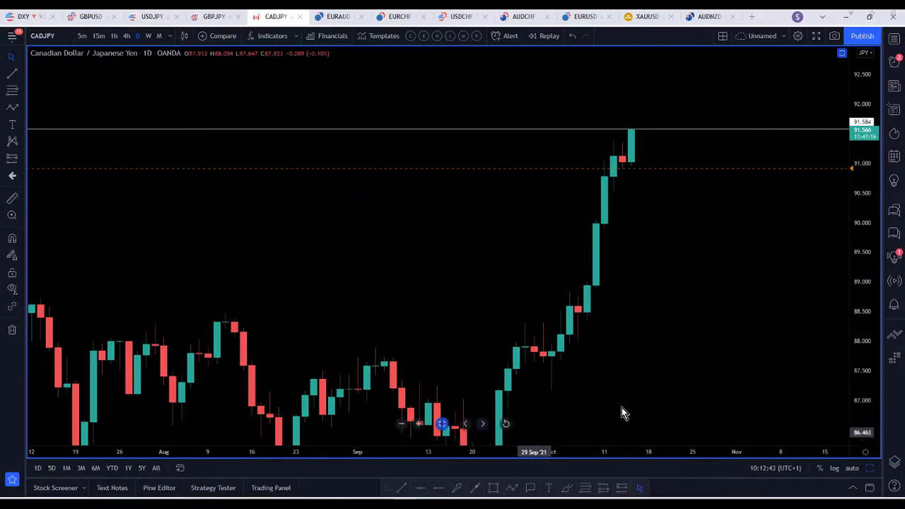
left_click_drag(621, 407, 621, 336)
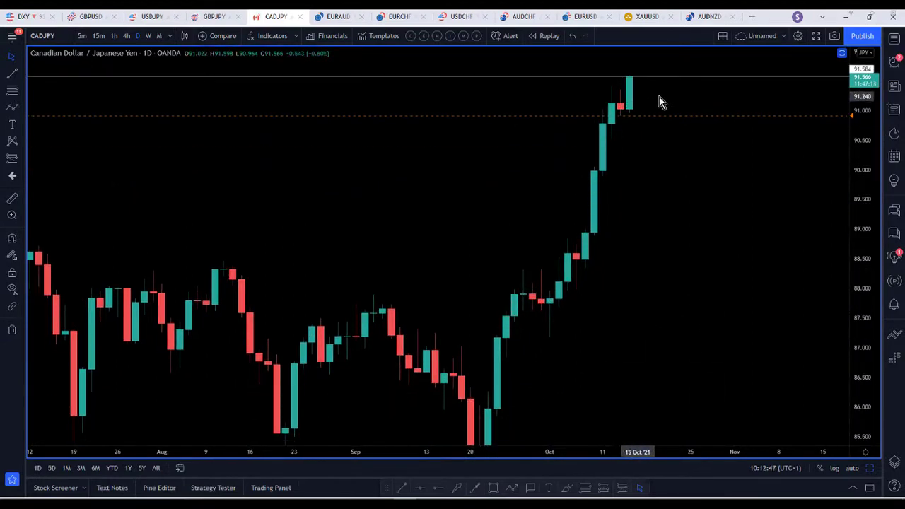
Examine the most recent CADJPY daily candles just beneath the 91.584 line at different price scales.
left_click_drag(867, 269, 810, 290)
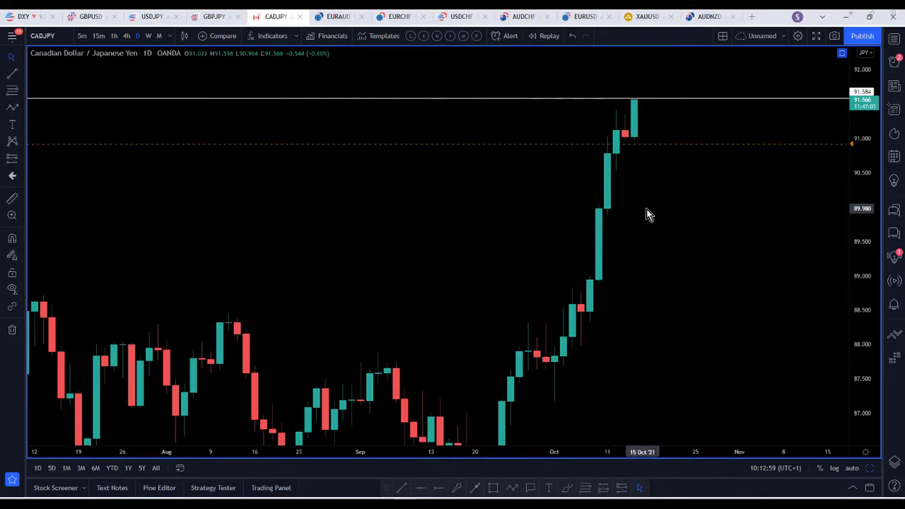
left_click_drag(863, 279, 807, 199)
left_click_drag(684, 145, 676, 195)
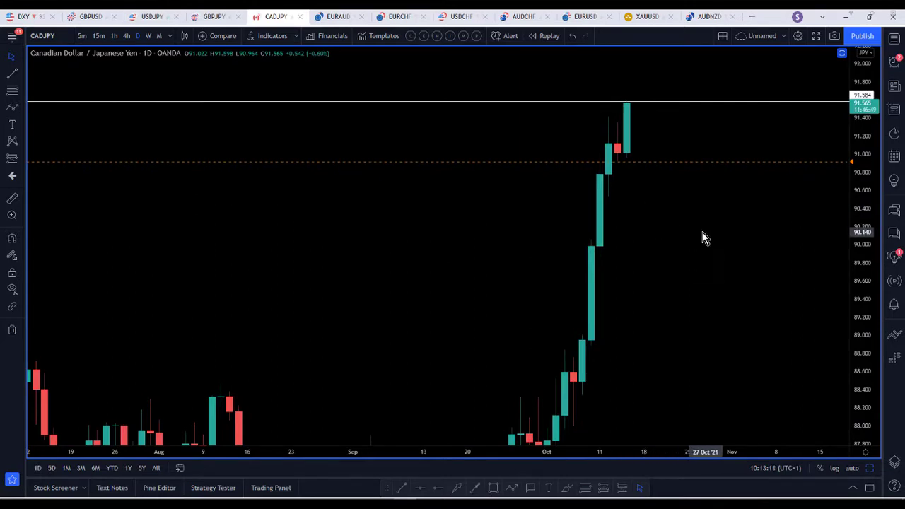
left_click_drag(701, 234, 700, 236)
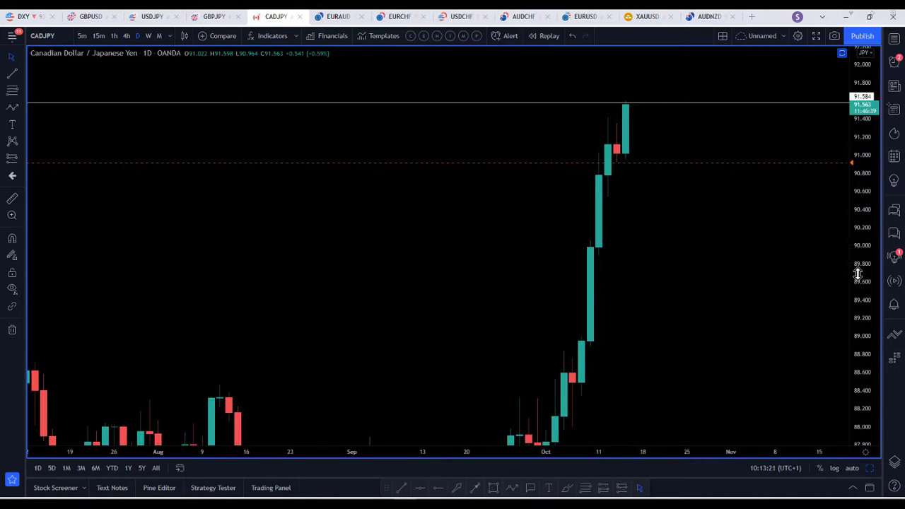
left_click_drag(857, 275, 853, 262)
left_click_drag(860, 214, 859, 276)
left_click_drag(797, 286, 786, 260)
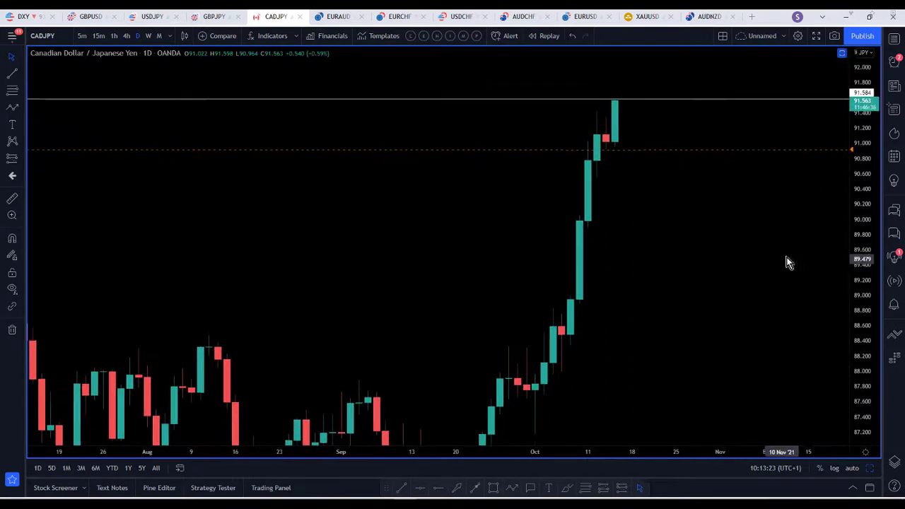
left_click_drag(860, 216, 860, 250)
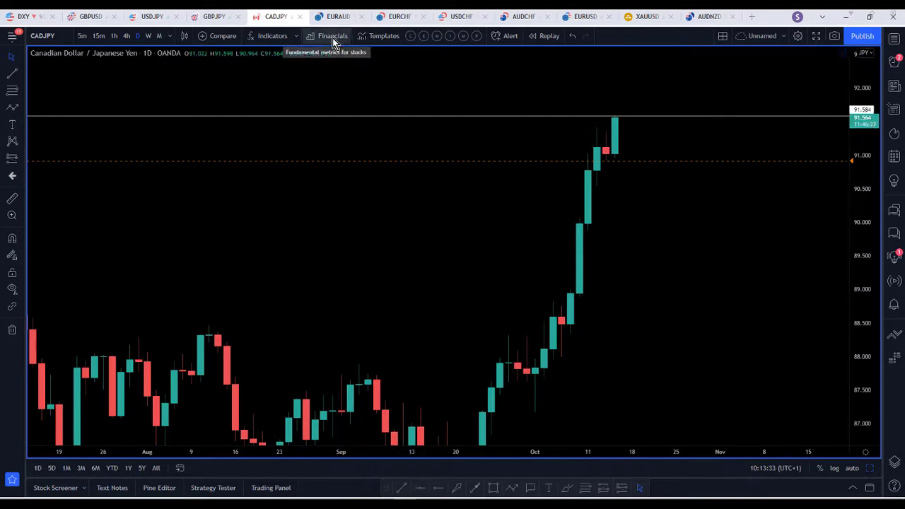
Apply the saved RSI indicator template to the CADJPY daily chart.
left_click(267, 38)
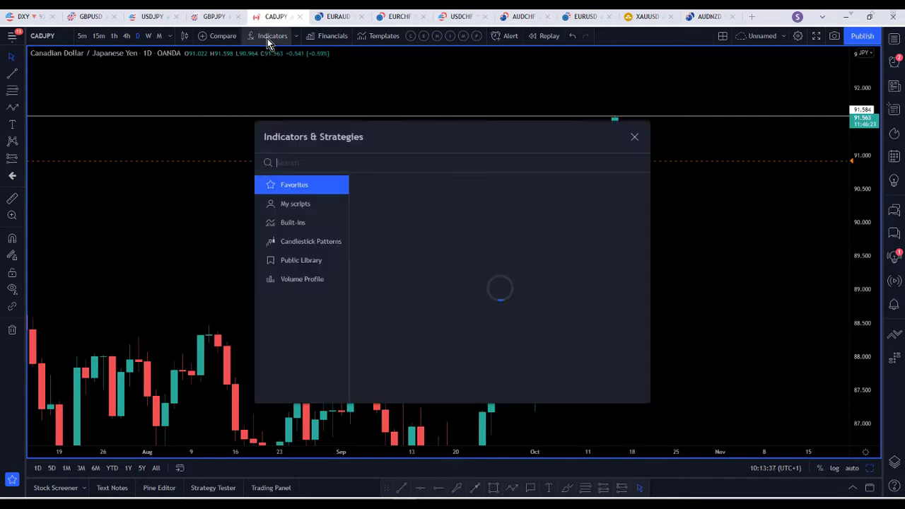
left_click(371, 36)
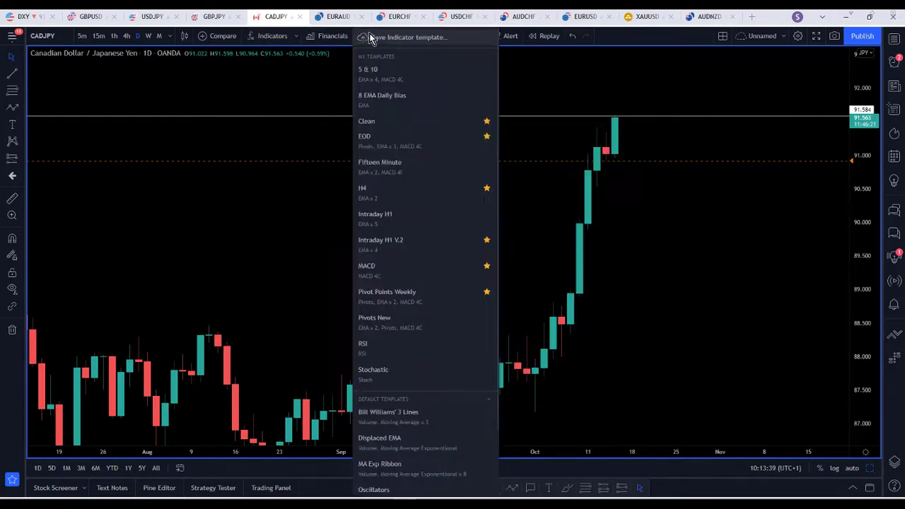
left_click(383, 344)
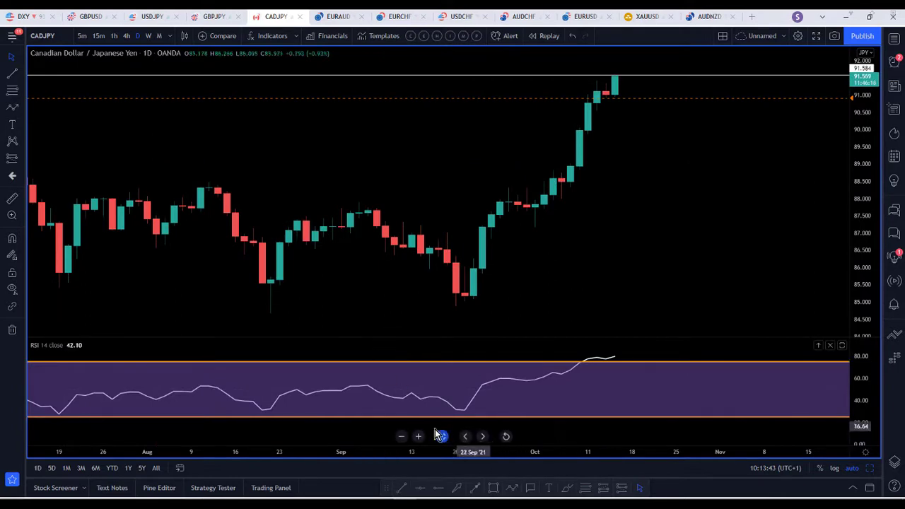
Compare the RSI peaks with CADJPY daily price swings from mid-2020 to October 2021.
left_click(402, 436)
left_click(402, 436)
left_click(402, 437)
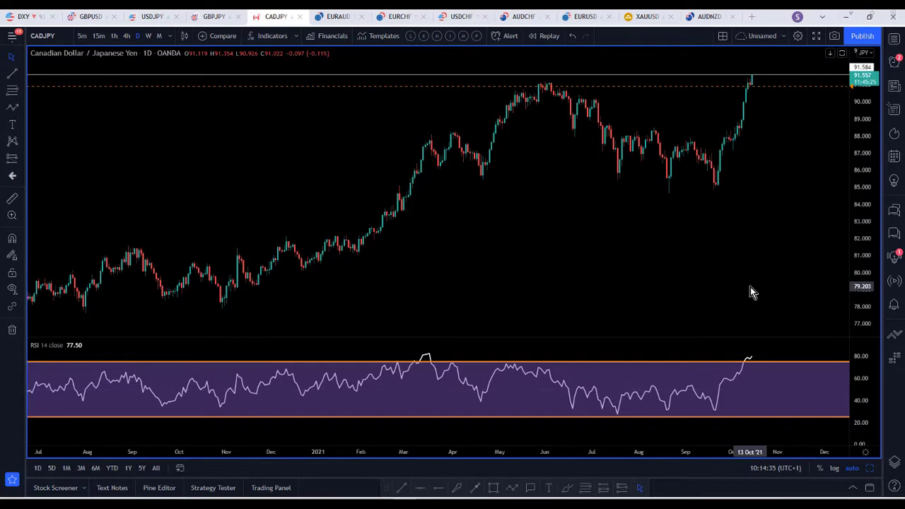
left_click_drag(750, 287, 632, 302)
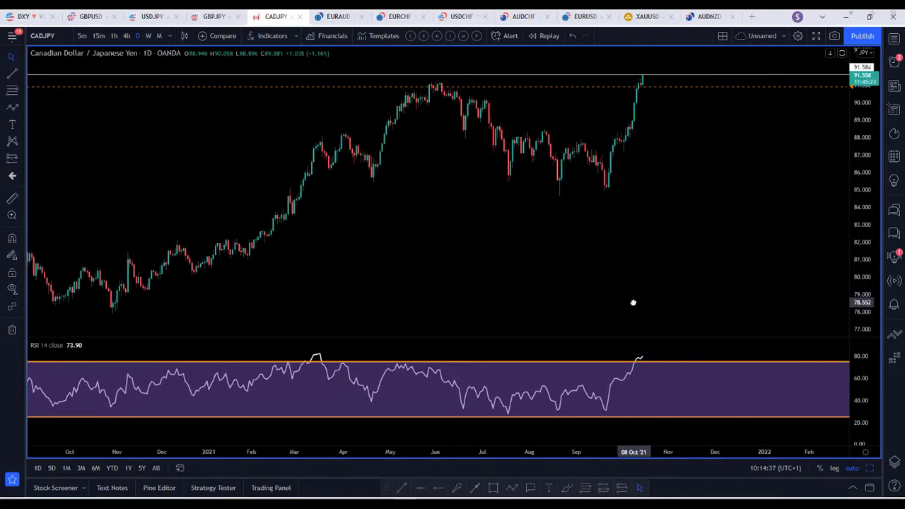